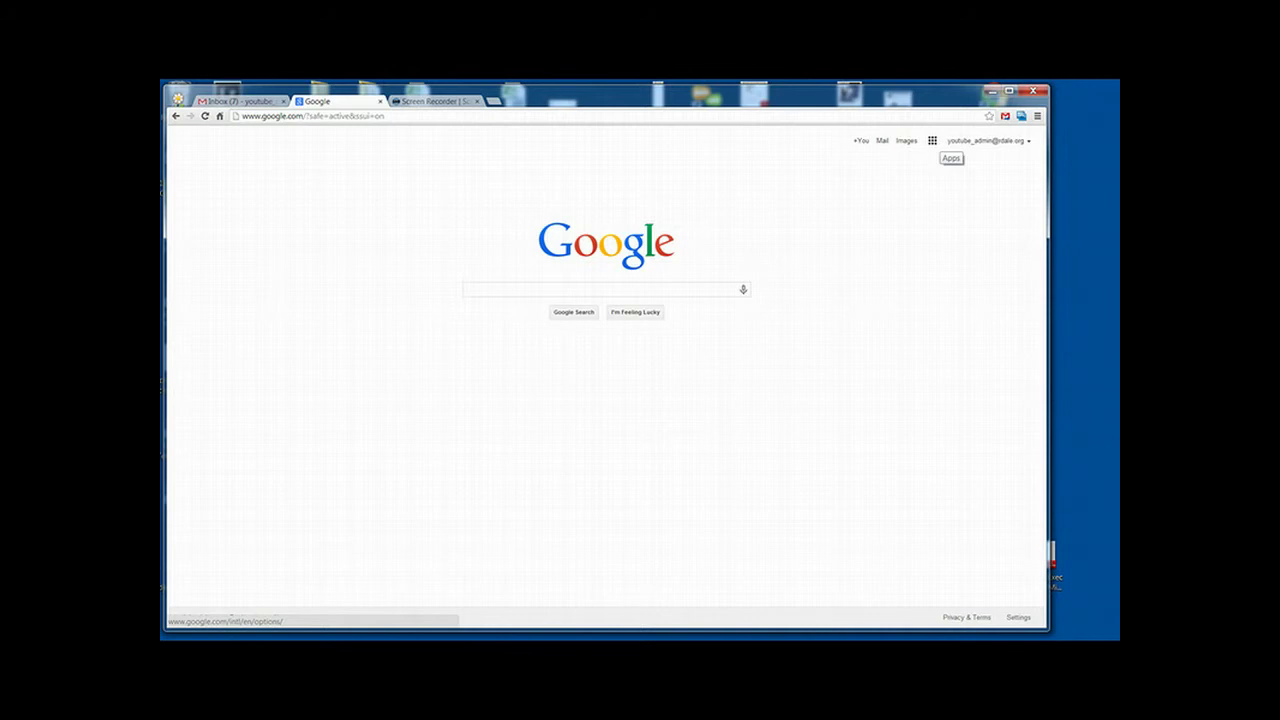
Open Google Drive from the Google homepage.
key(super+plus)
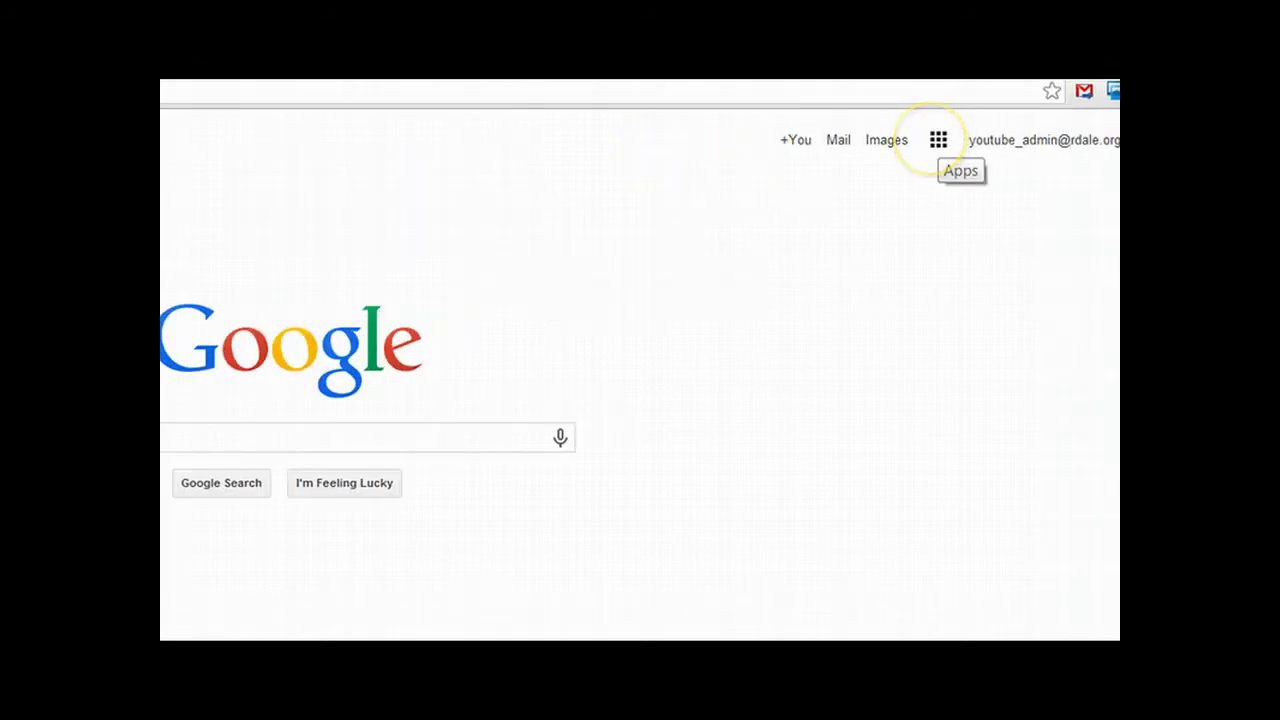
click(938, 140)
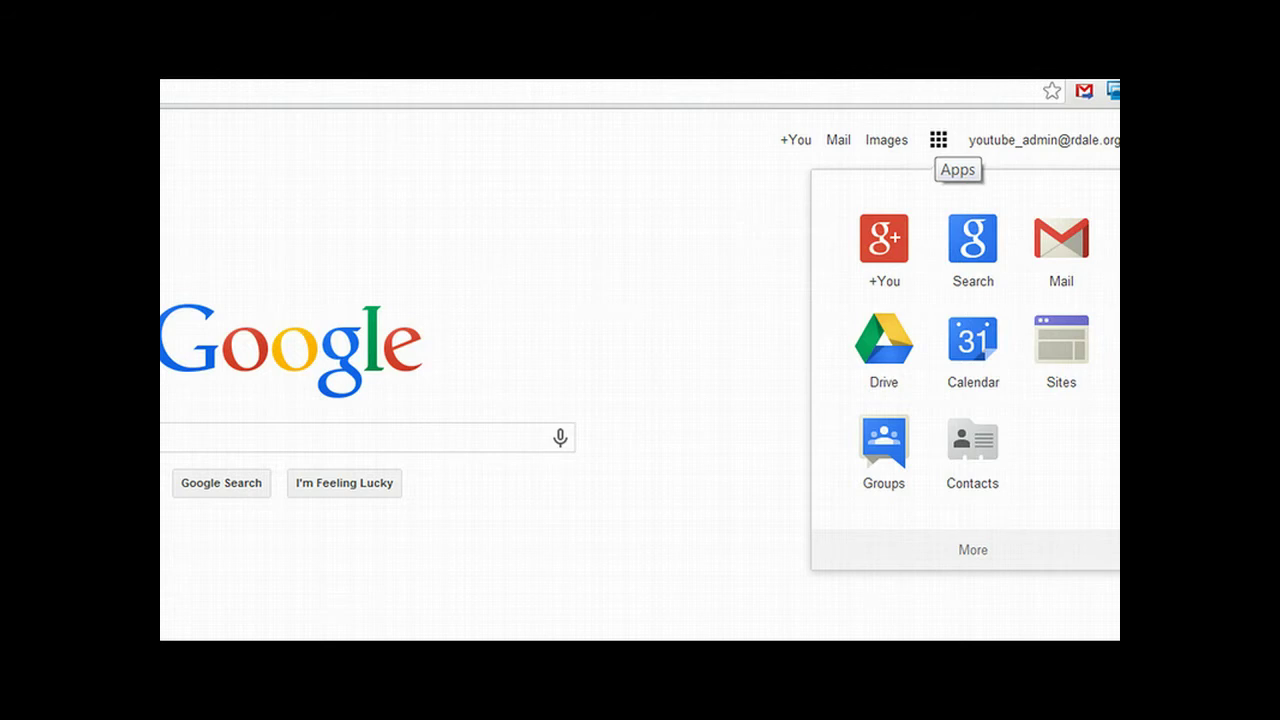
click(884, 340)
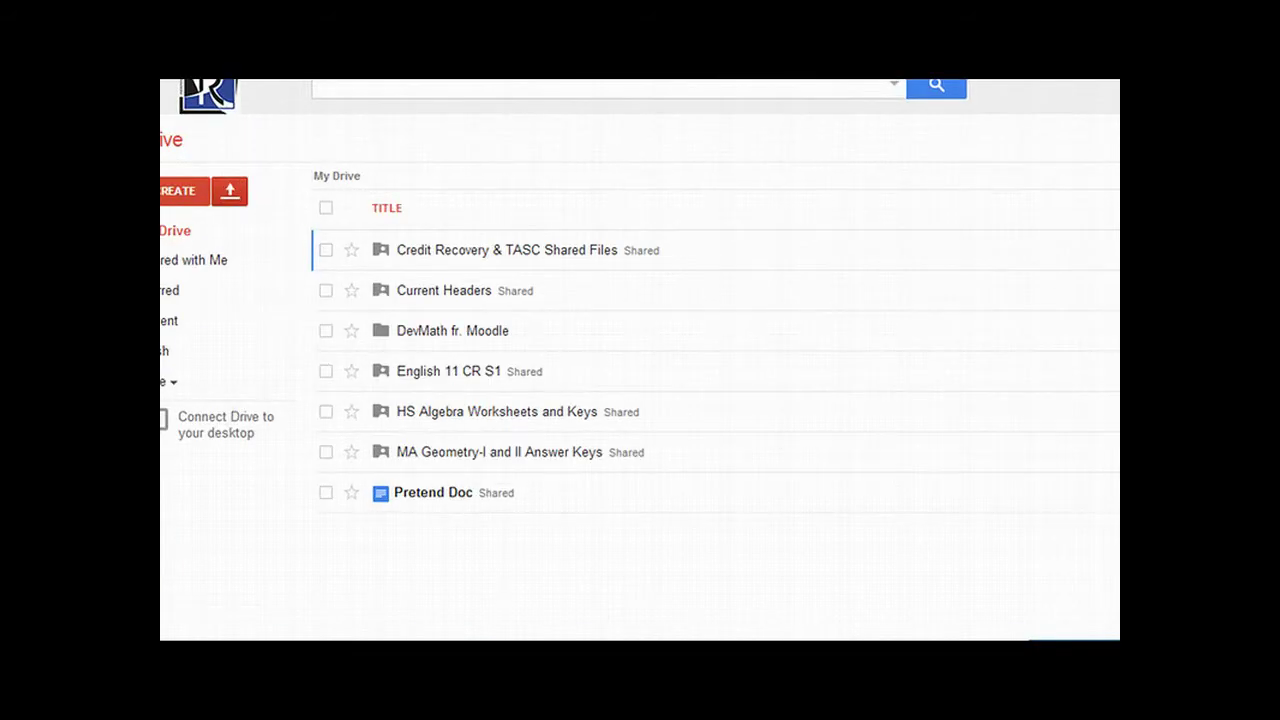
Upload Alligator.png from the desktop's Images folder to My Drive and dismiss the upload status.
click(229, 191)
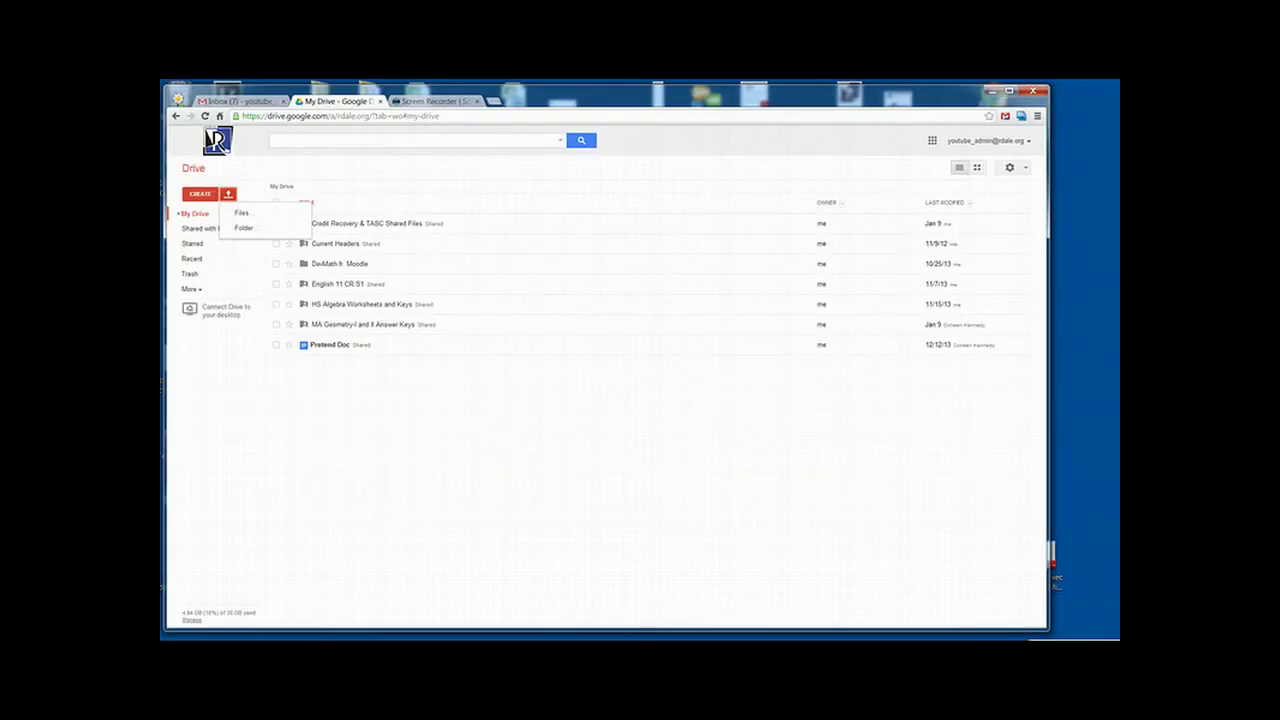
click(245, 212)
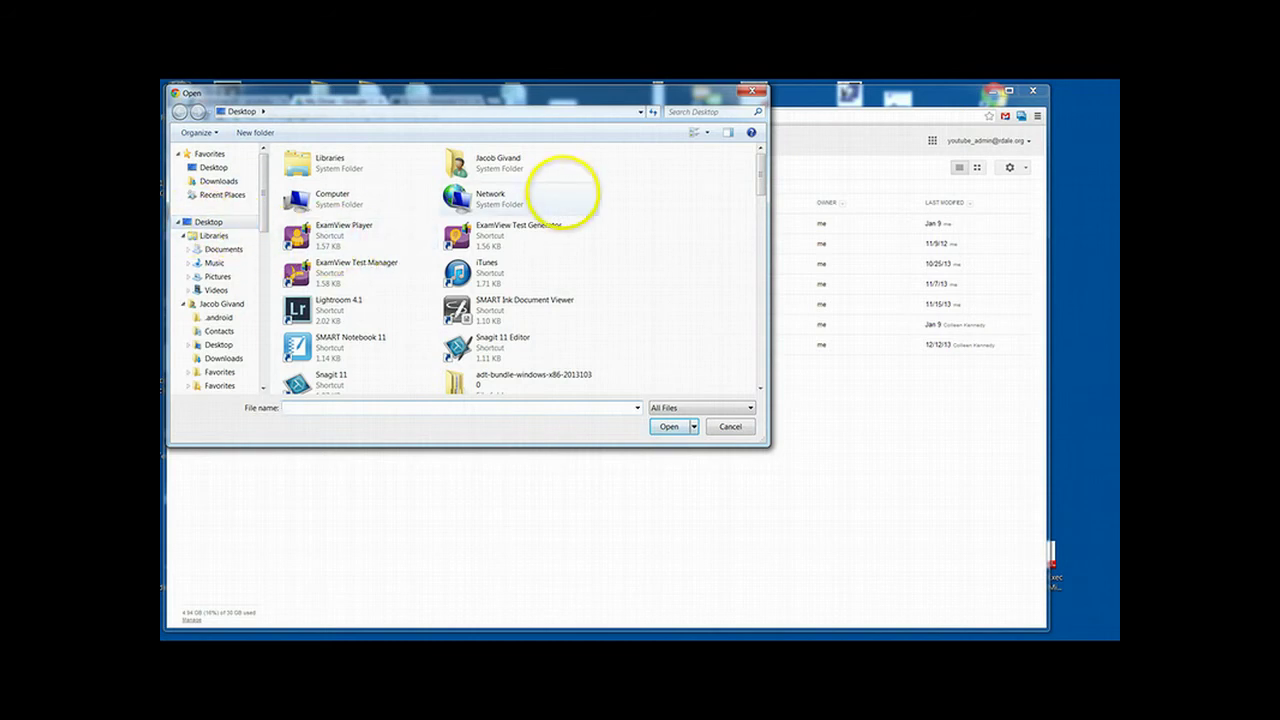
drag(760, 170, 760, 213)
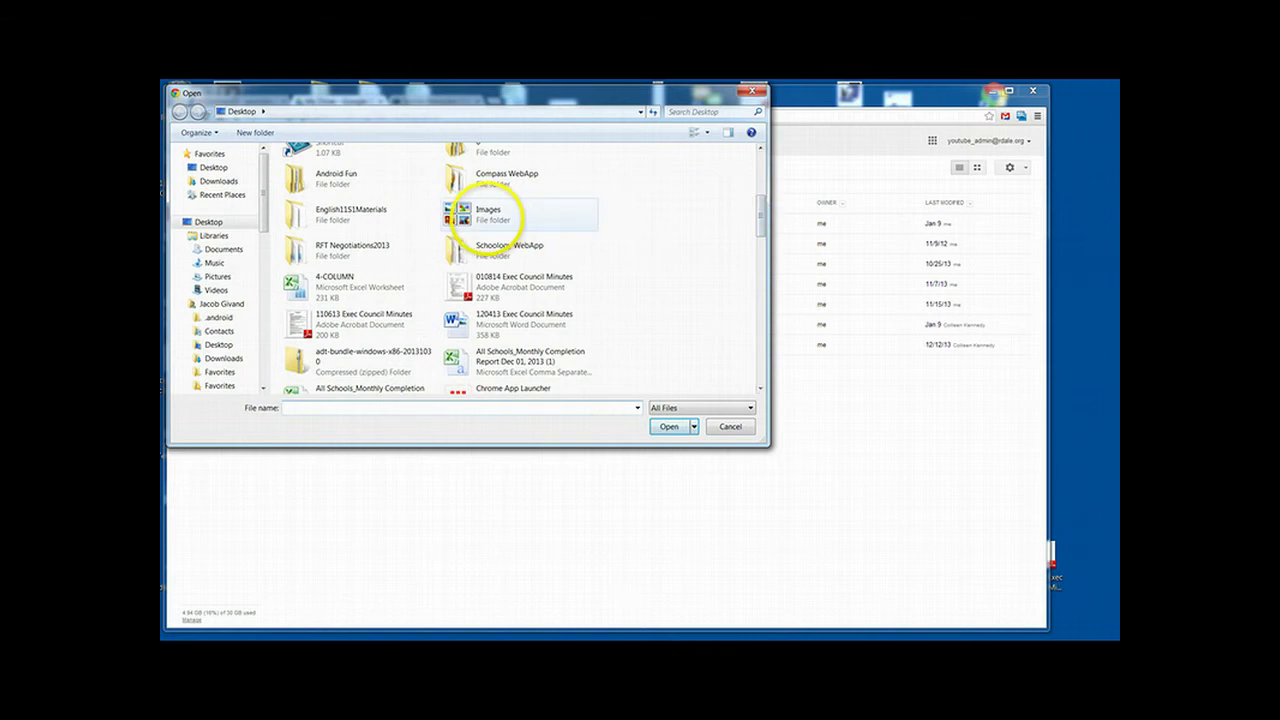
double_click(505, 212)
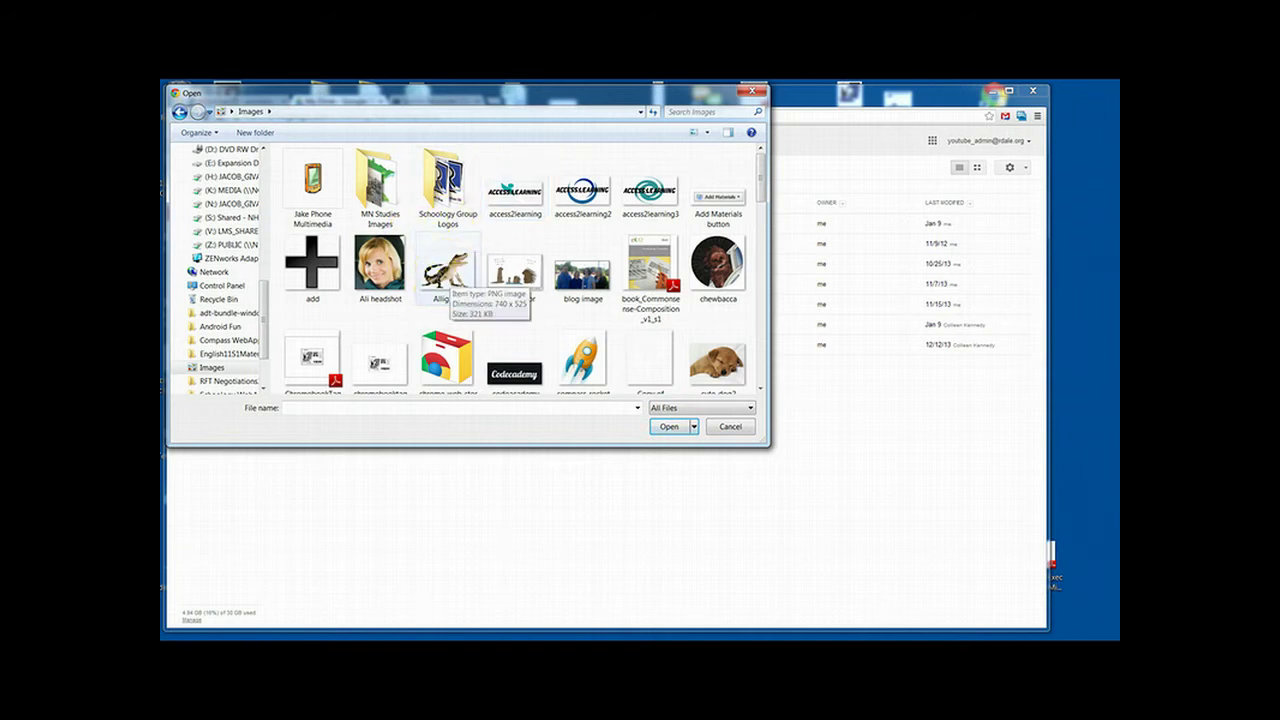
double_click(447, 272)
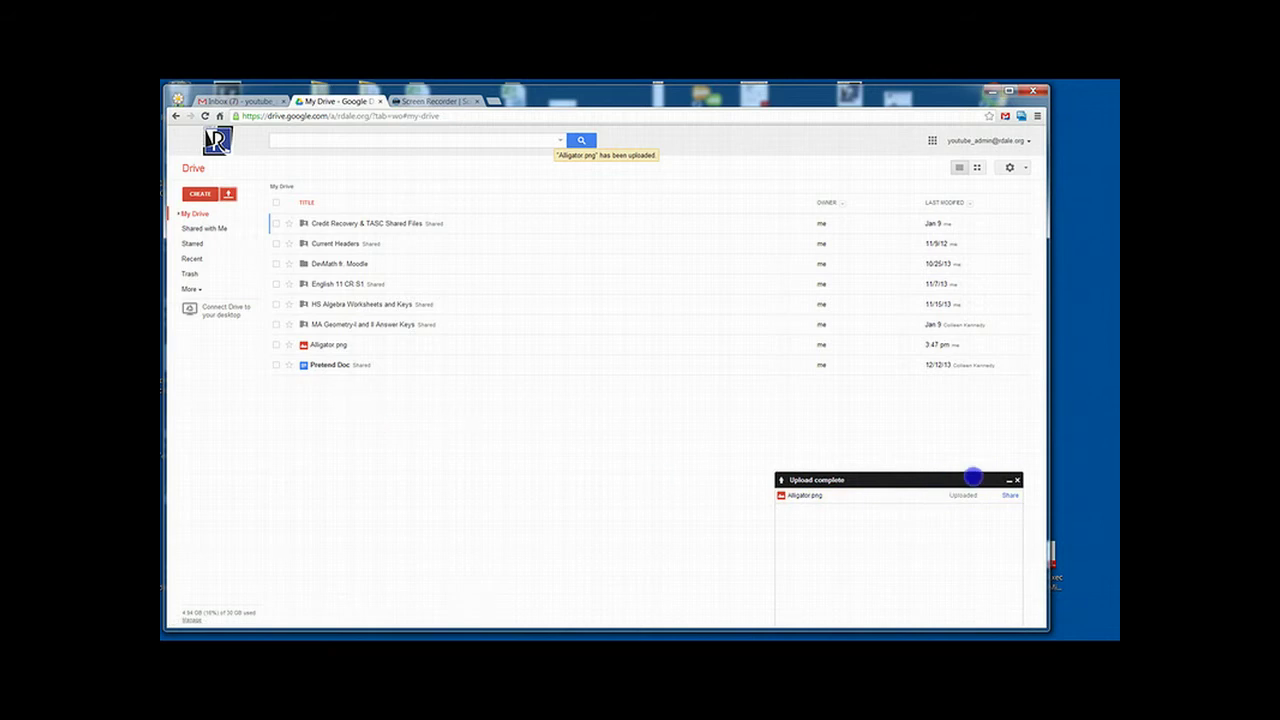
click(1017, 483)
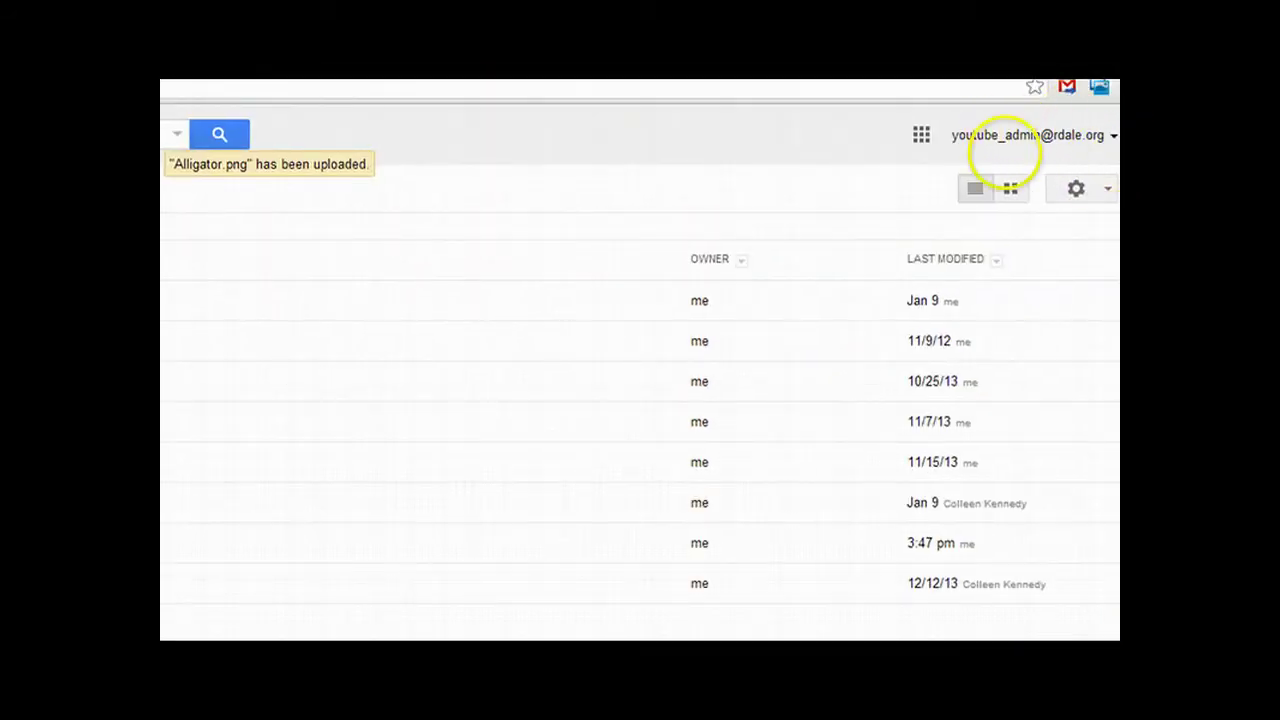
Turn on the upload setting "Confirm settings before each upload".
click(1076, 188)
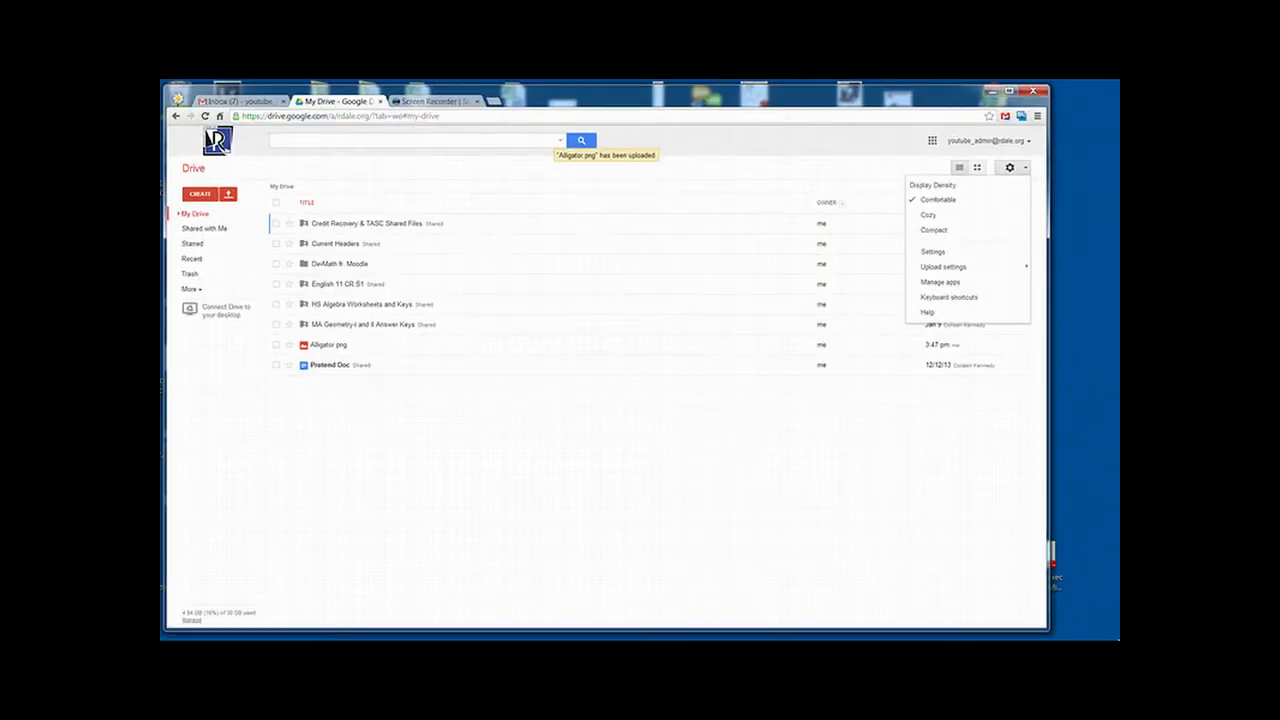
mouse_move(975, 268)
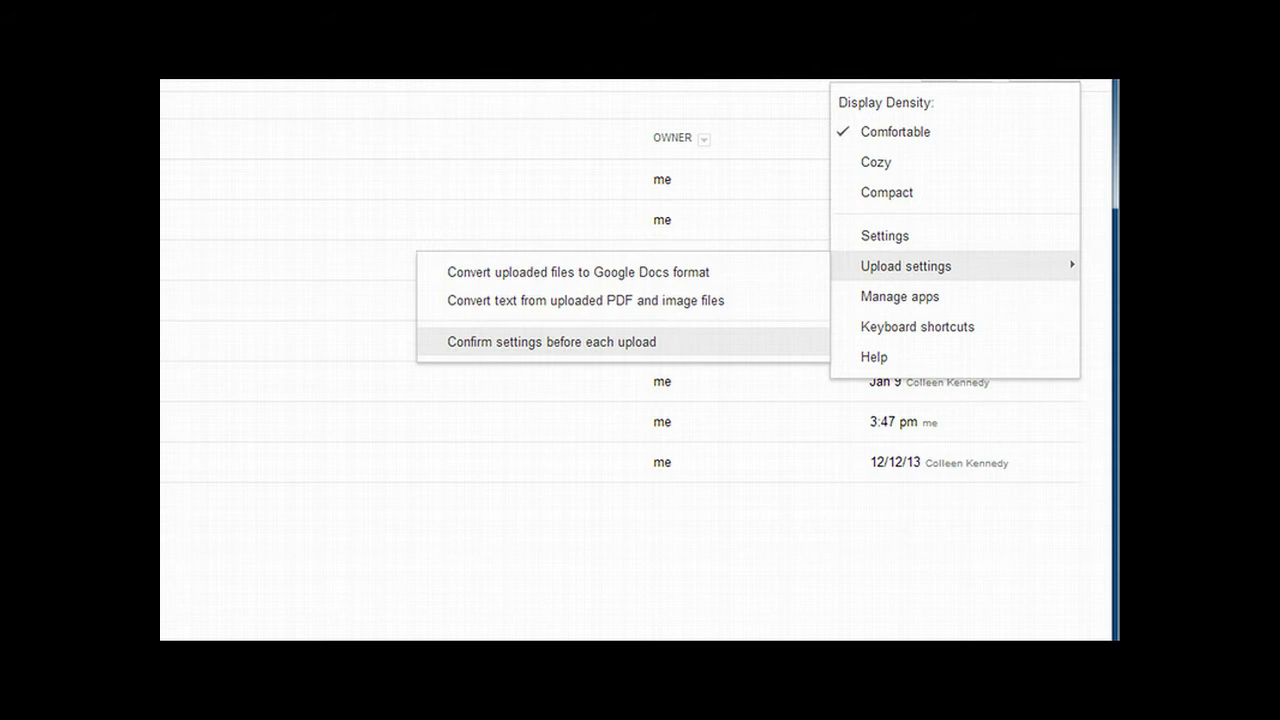
click(749, 303)
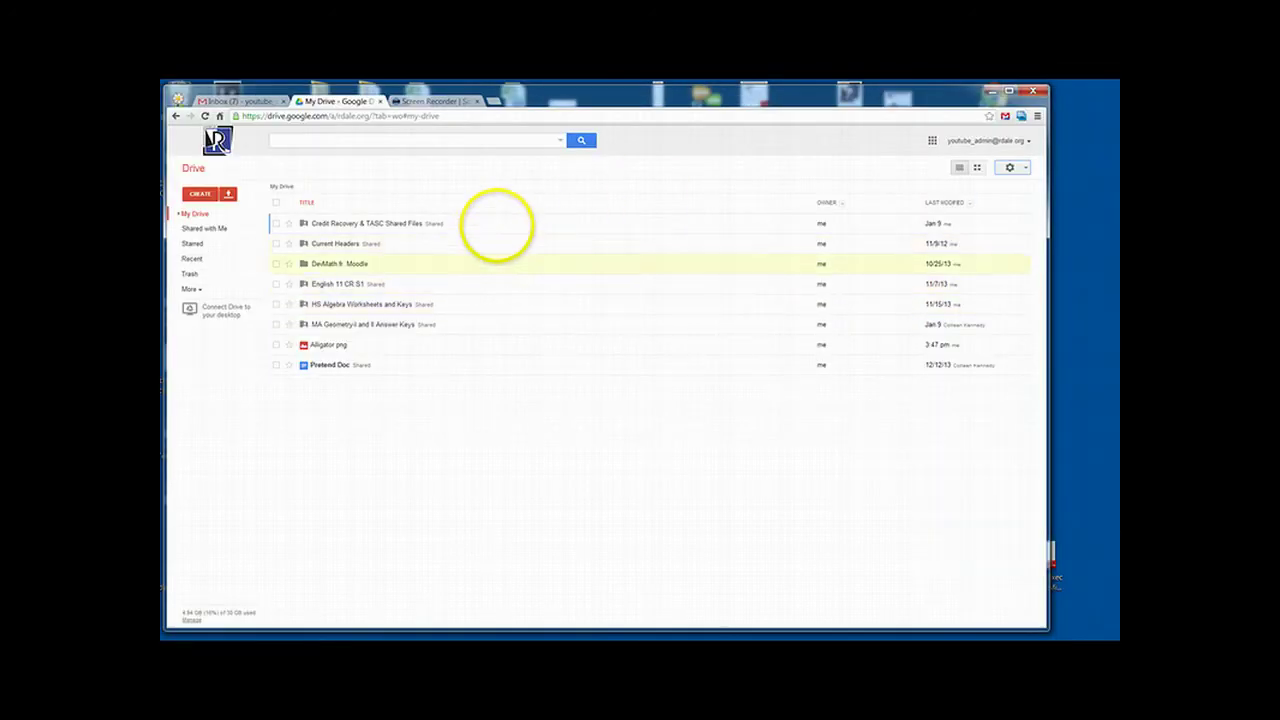
Upload the Word file 120413 Exec Council Minutes from the desktop to My Drive without converting it to Google Docs format.
click(228, 193)
click(240, 212)
click(207, 221)
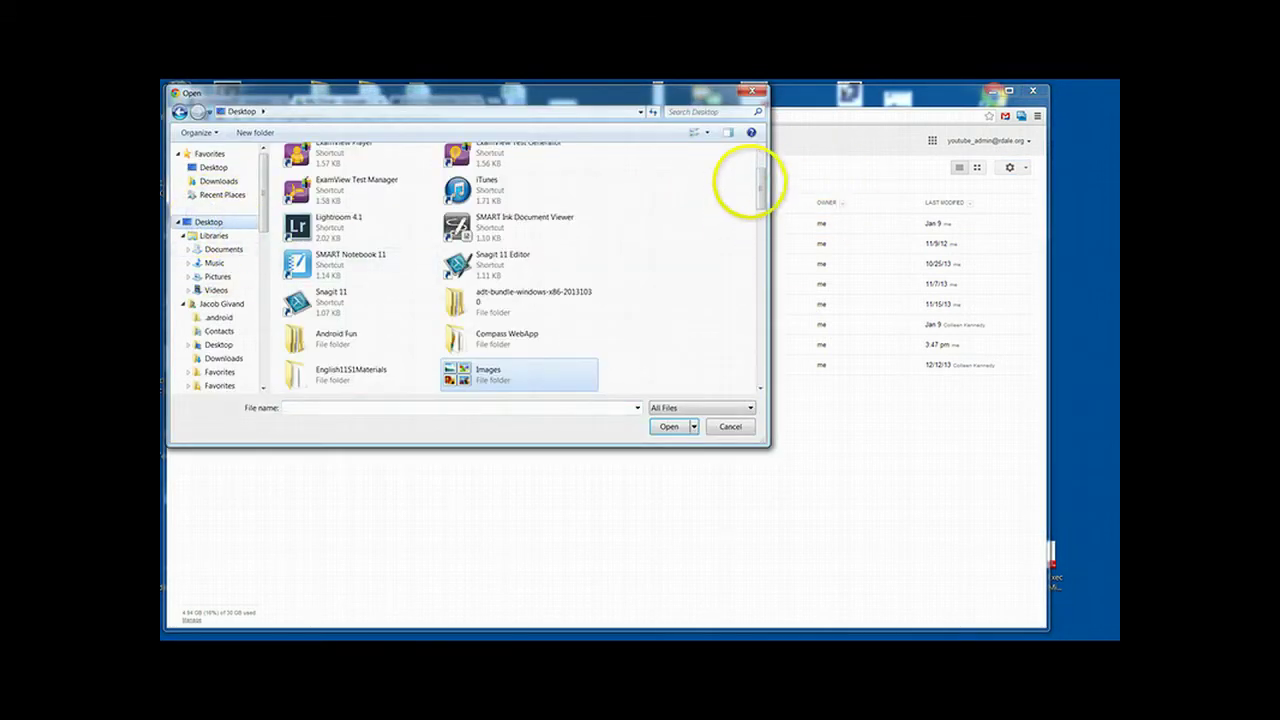
drag(757, 177, 762, 228)
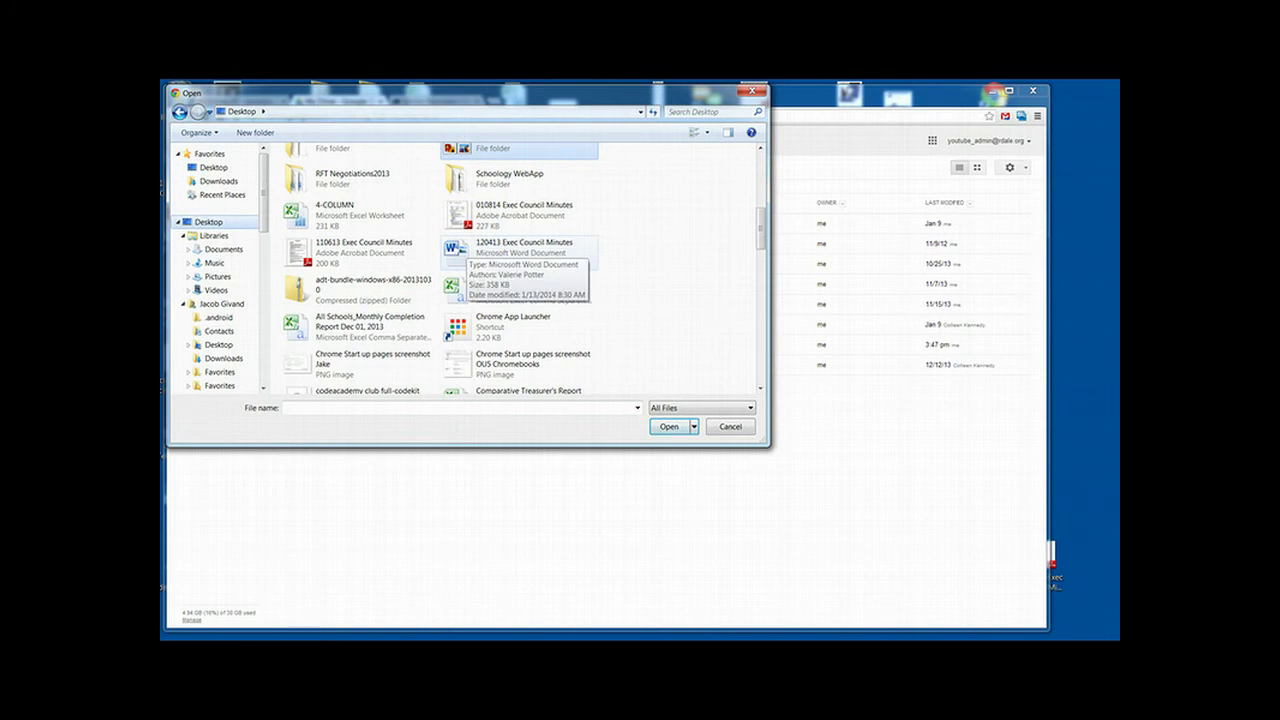
double_click(455, 248)
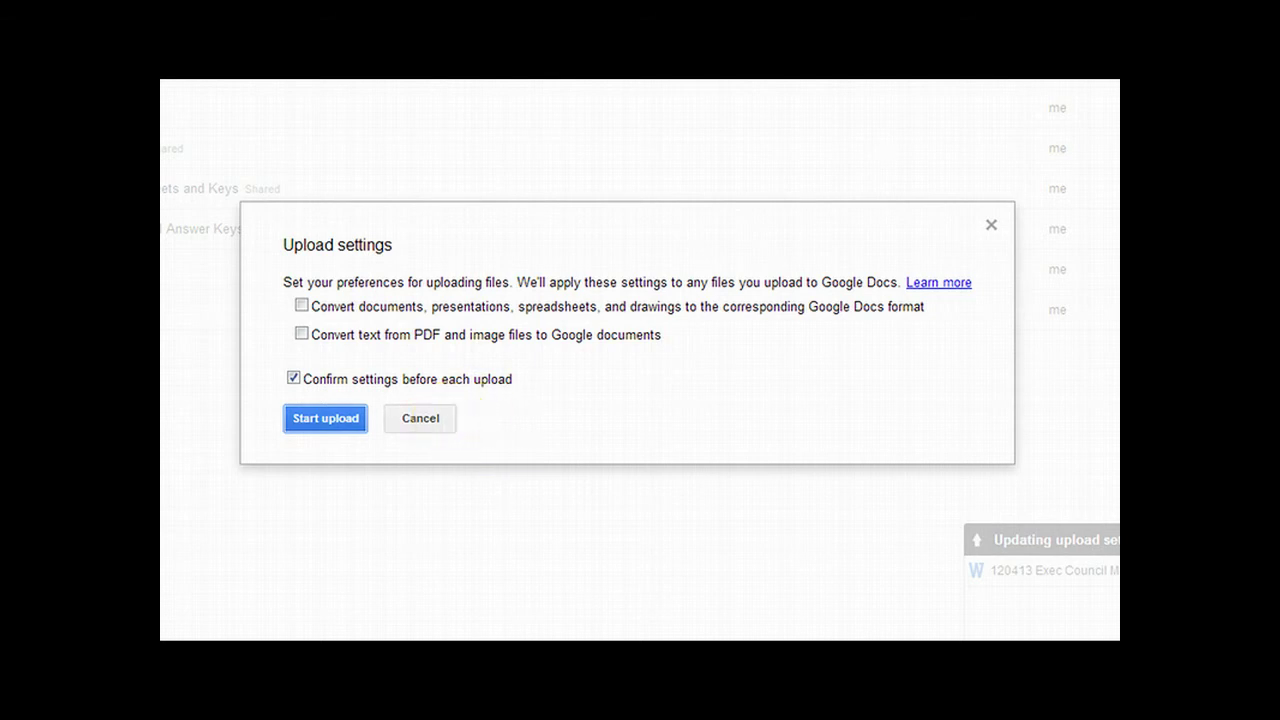
click(325, 418)
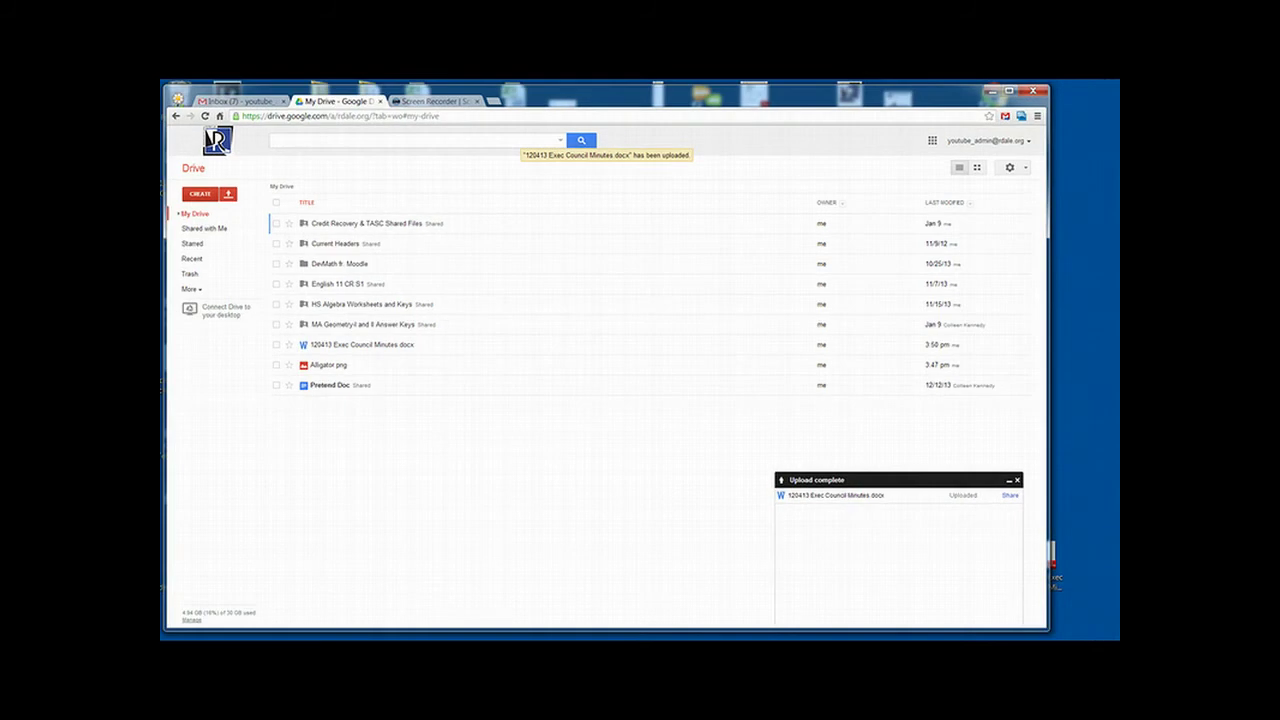
Create a folder named Important Files in My Drive and dismiss the upload status.
click(200, 193)
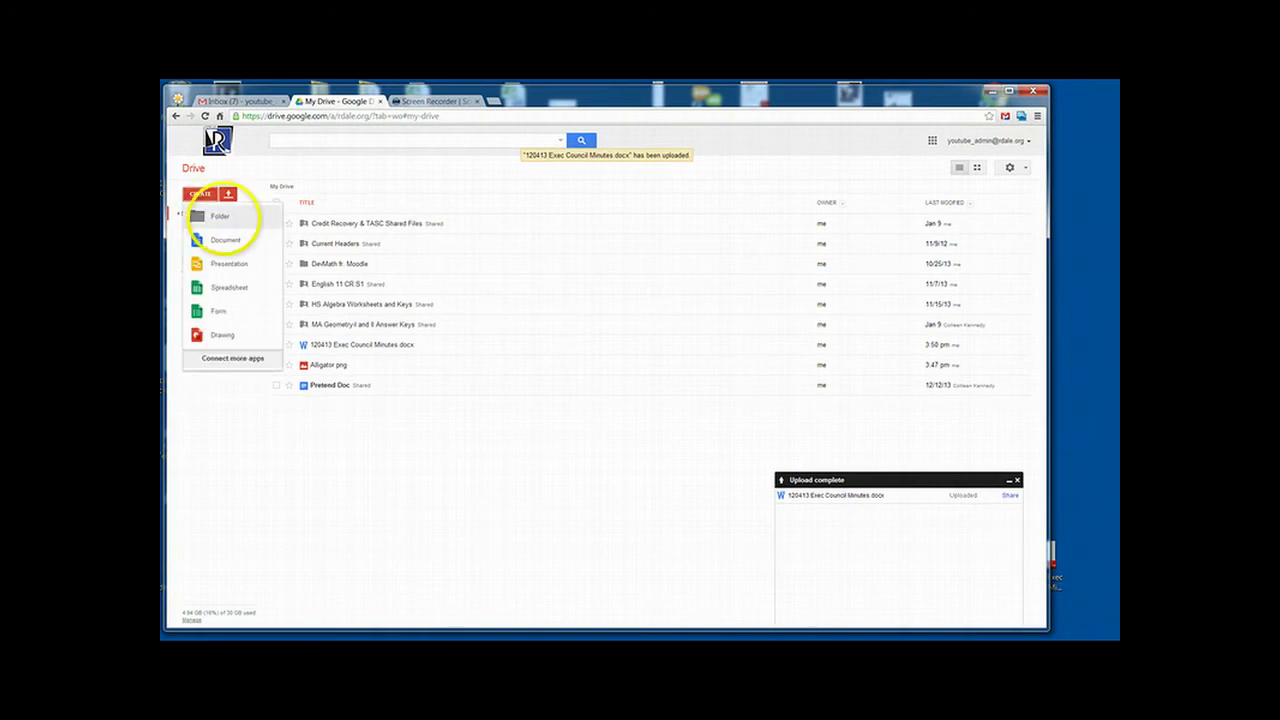
click(222, 216)
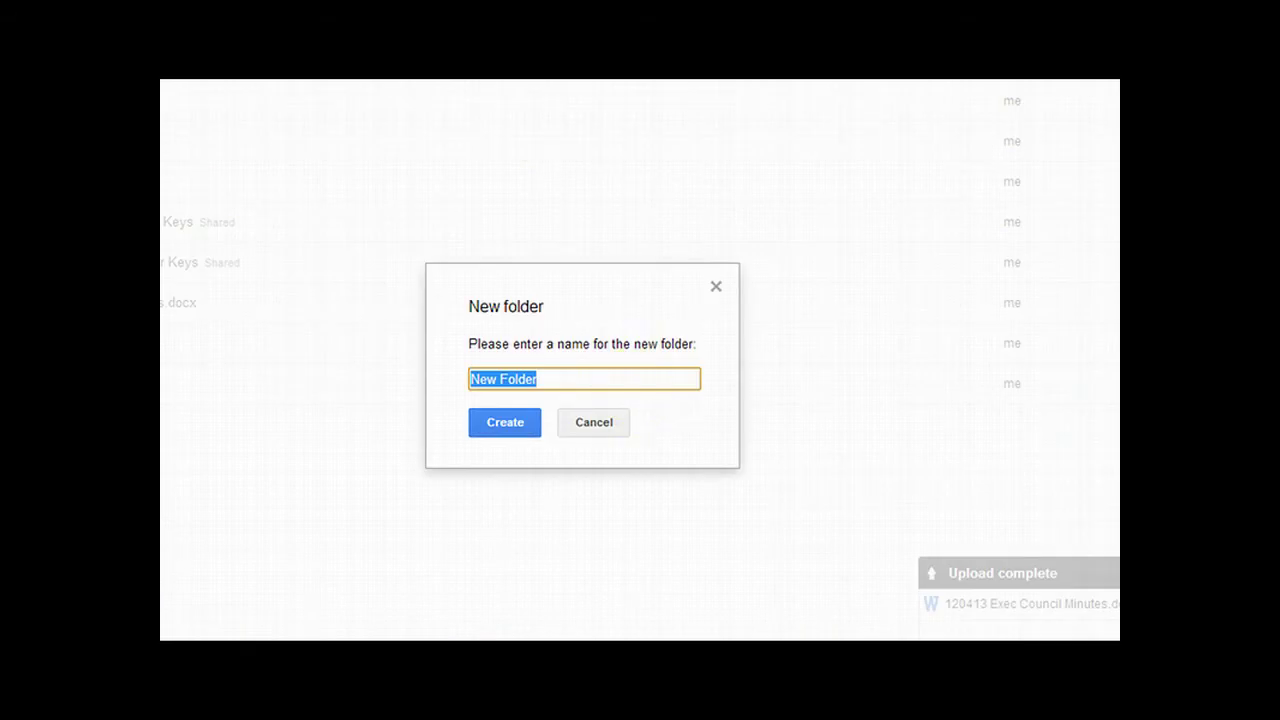
text(Imporat)
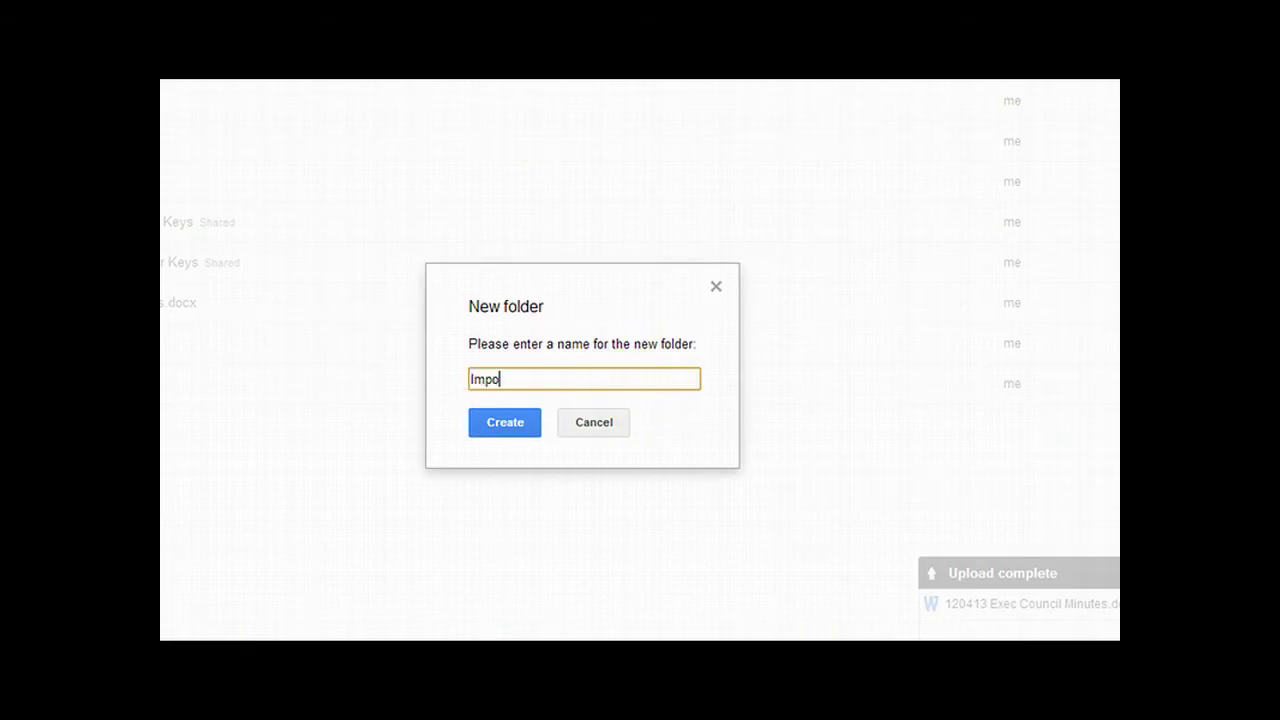
key(BackSpace)
key(BackSpace)
key(BackSpace)
text(rtant Files)
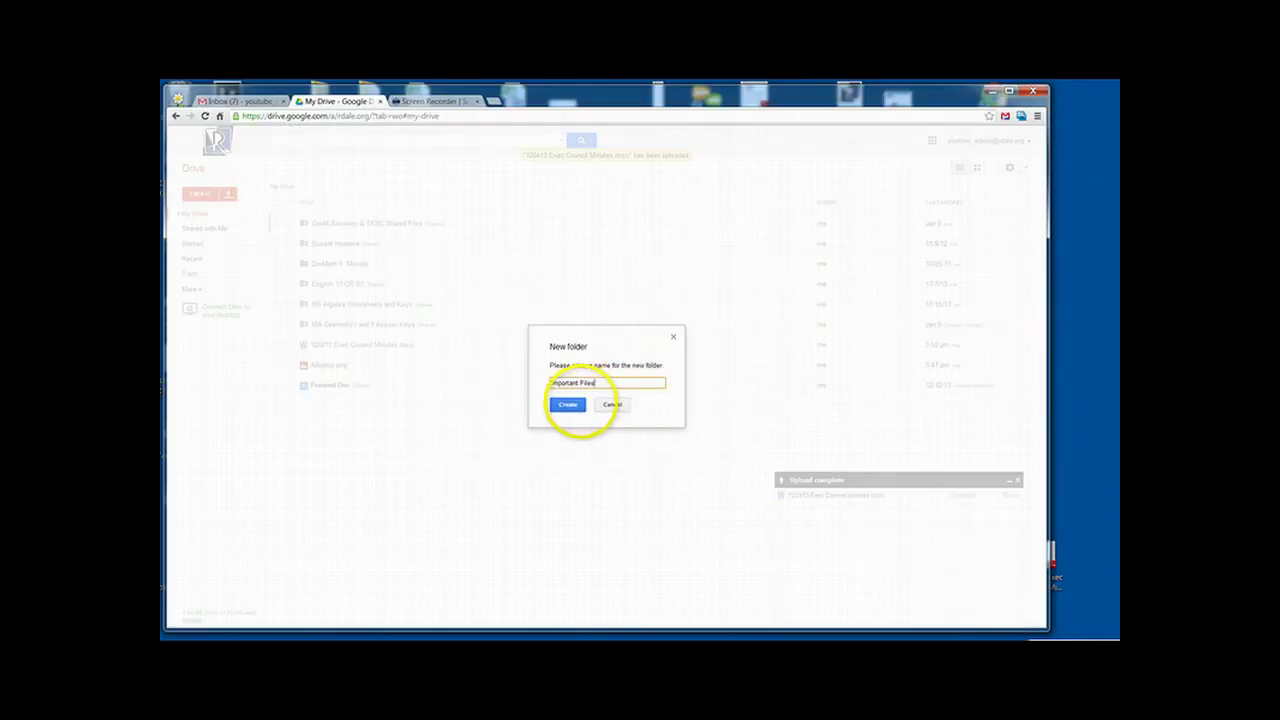
click(568, 404)
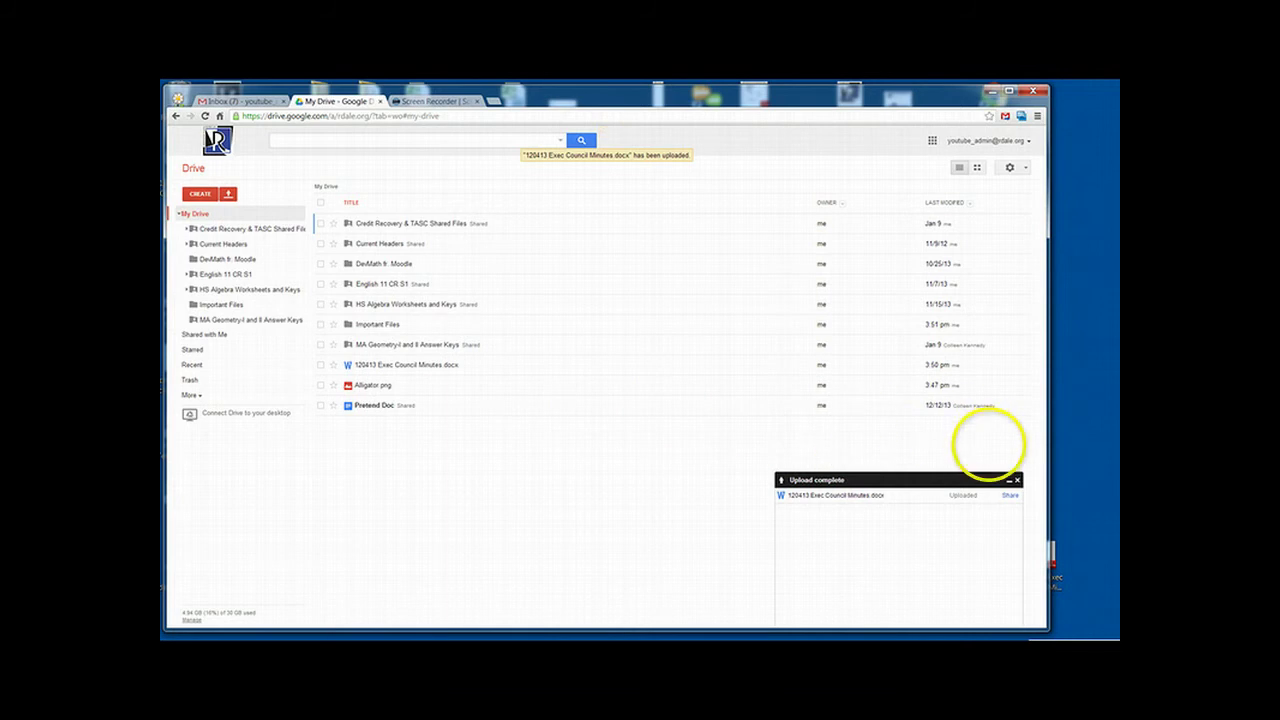
click(1016, 479)
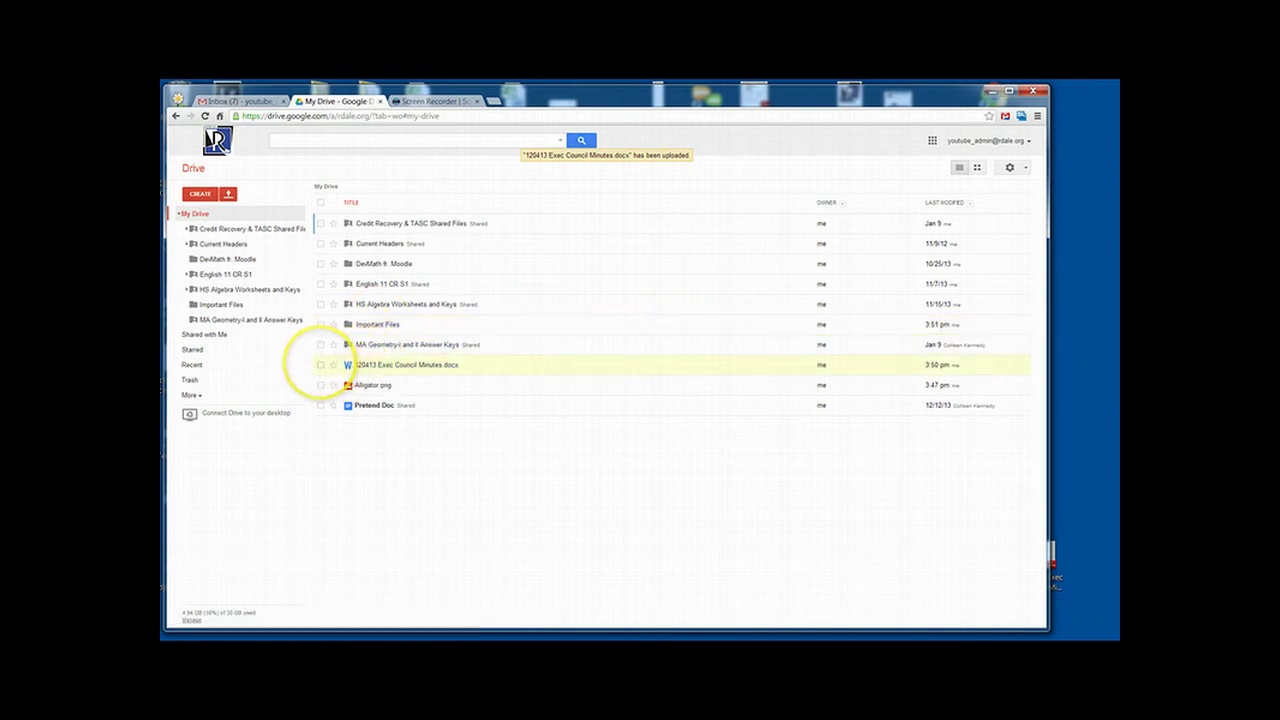
Move 120413 Exec Council Minutes.docx and Alligator.png together into the Important Files folder.
click(320, 365)
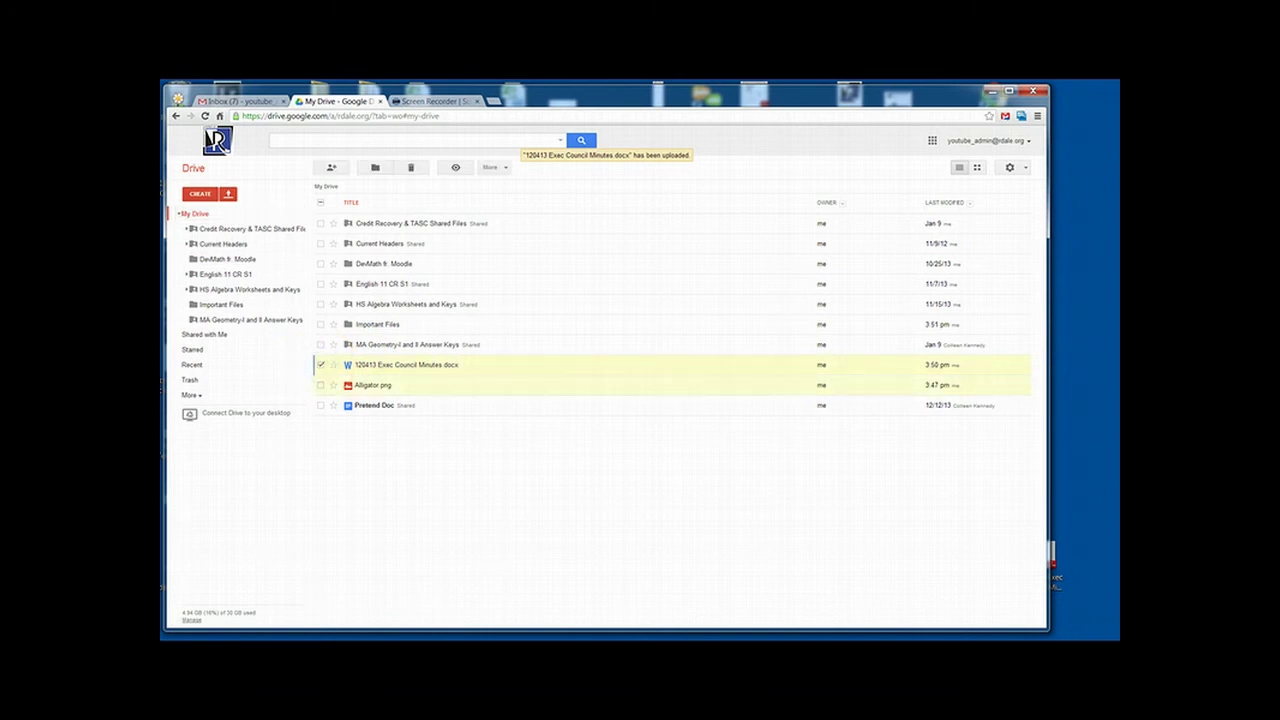
click(320, 385)
click(320, 364)
click(320, 384)
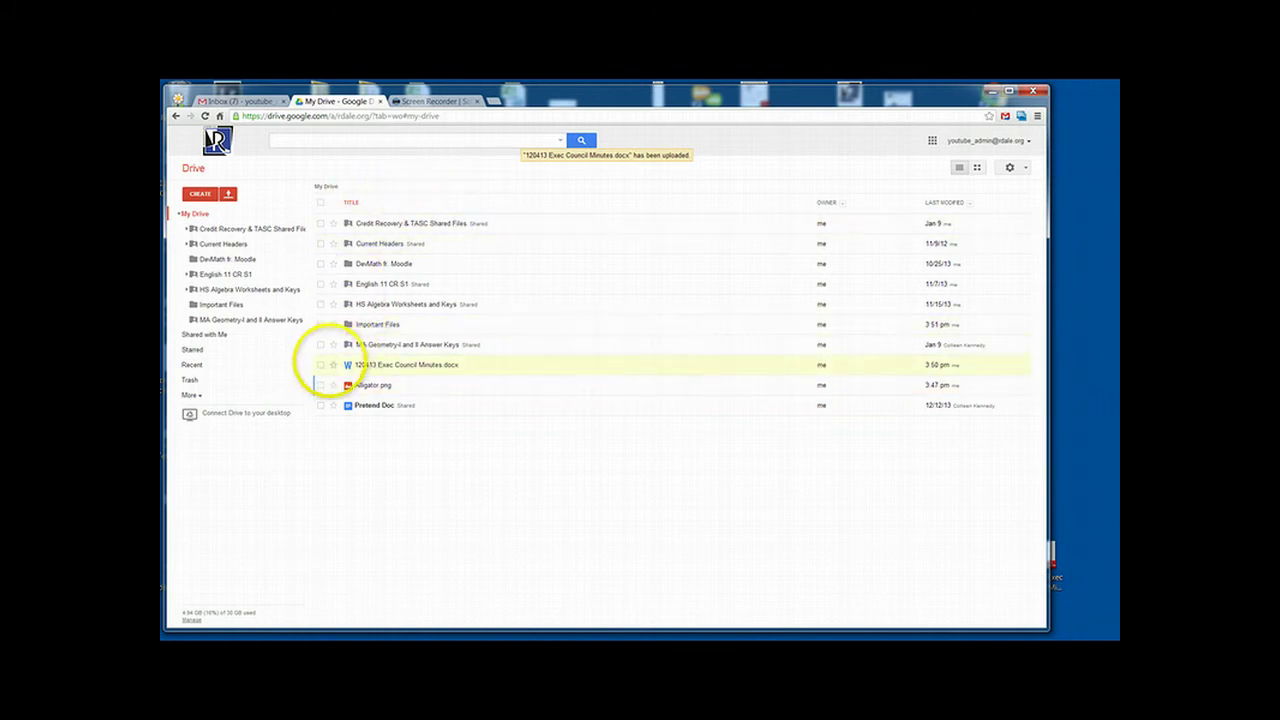
click(320, 364)
click(320, 384)
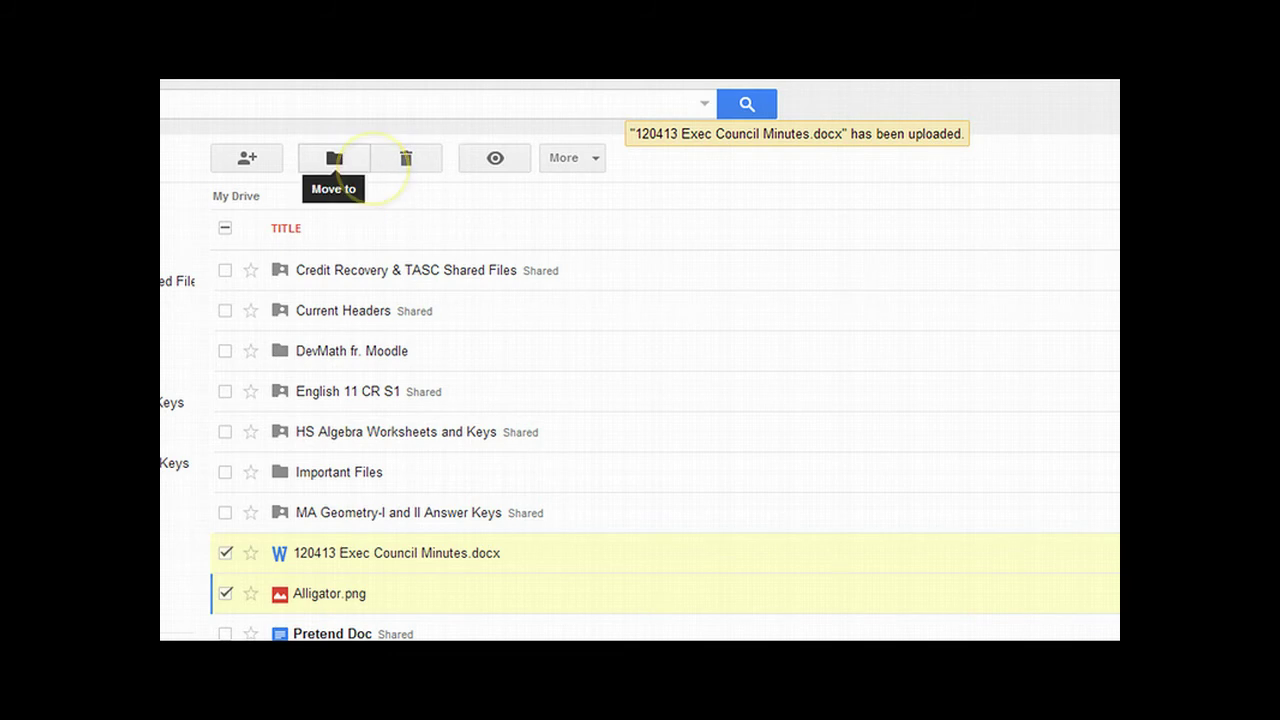
click(334, 158)
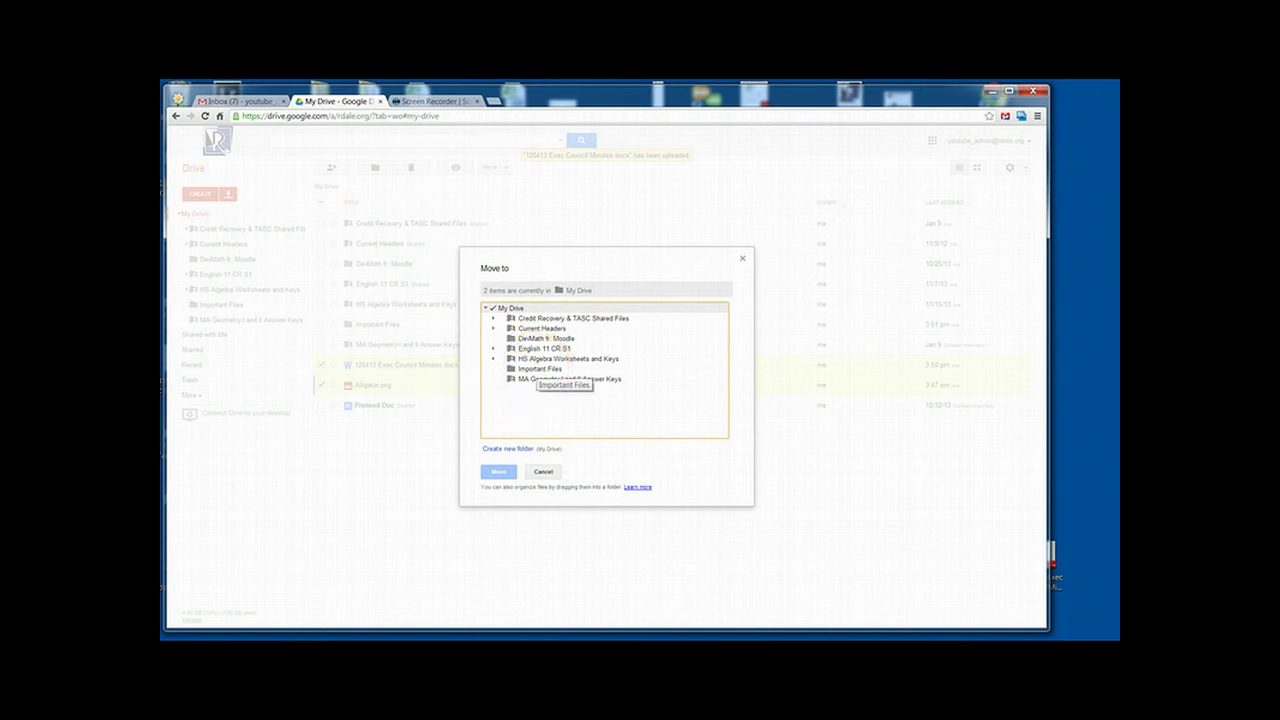
click(535, 368)
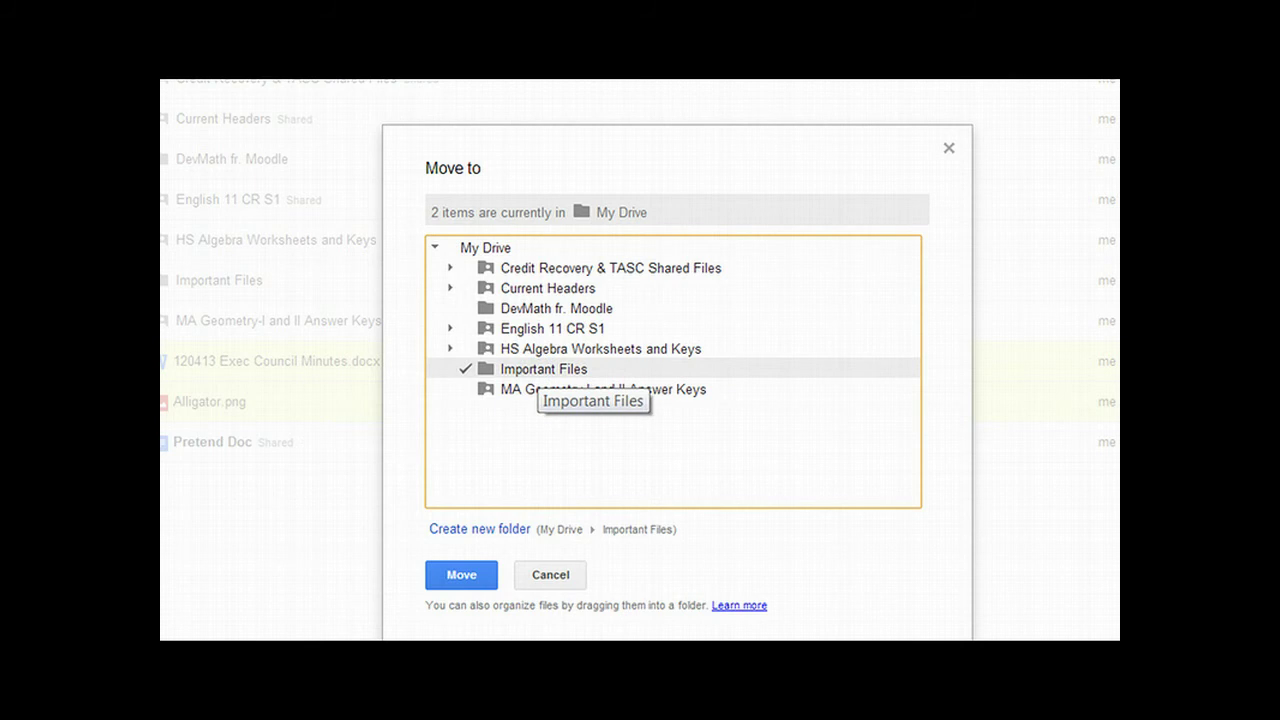
click(461, 574)
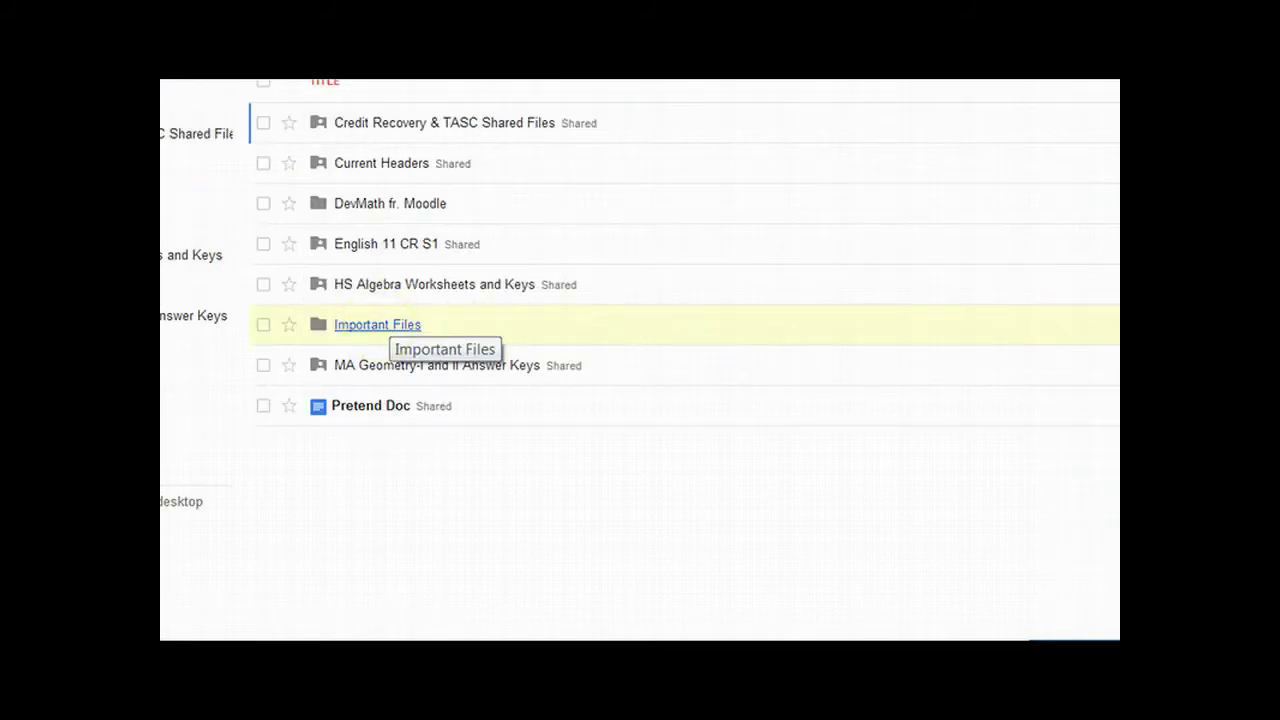
Check the contents of the Important Files folder and return to My Drive.
click(377, 325)
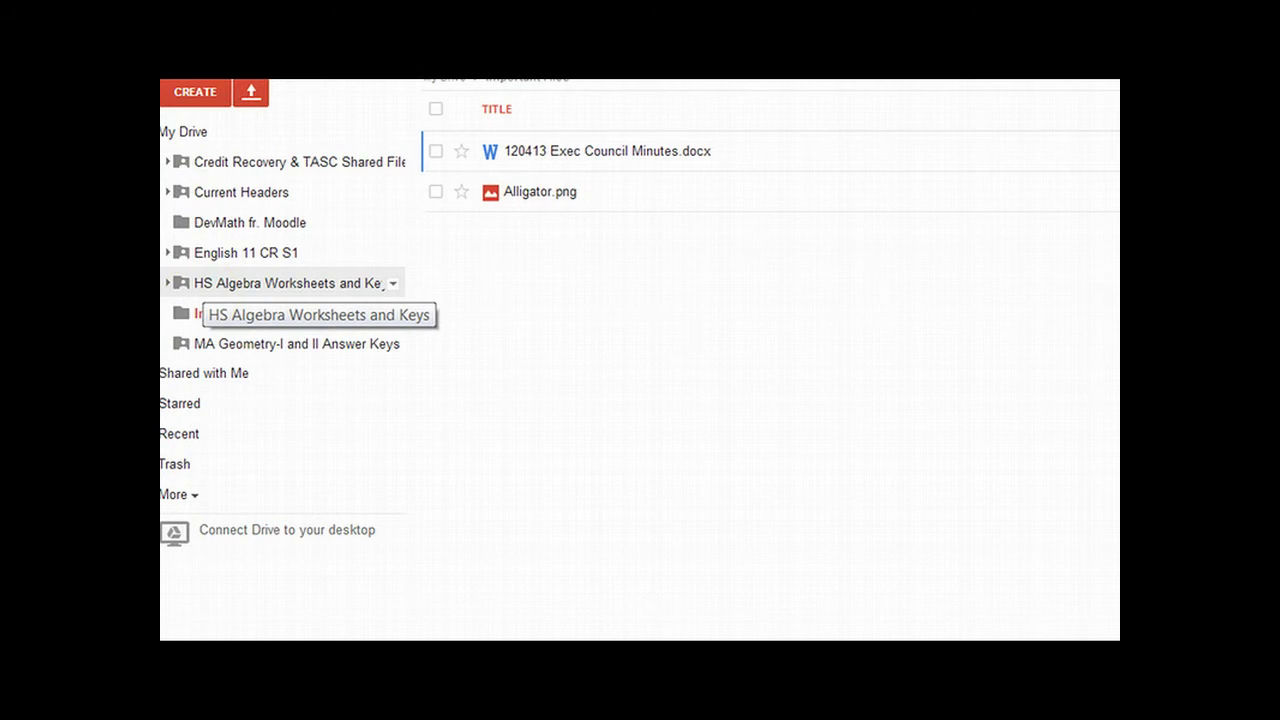
click(182, 131)
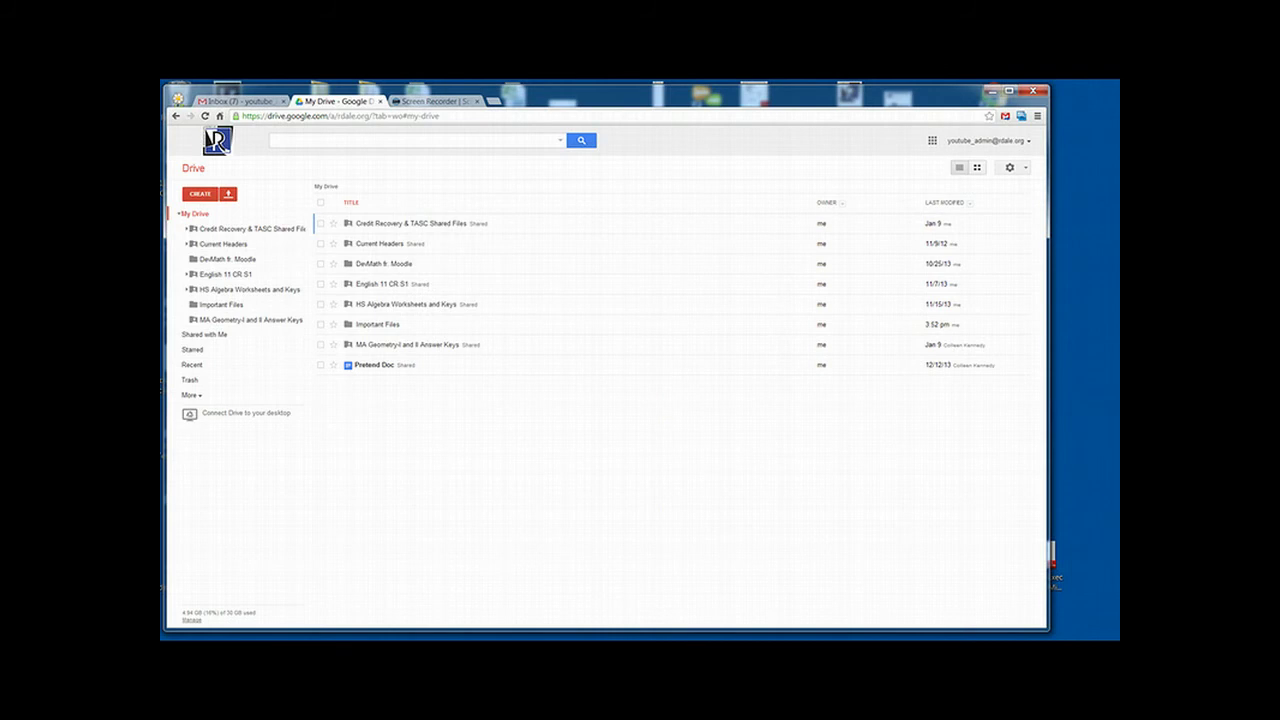
Switch My Drive to grid view and browse the Resources and Unit 1 subfolders of English 11 CR S1.
click(977, 168)
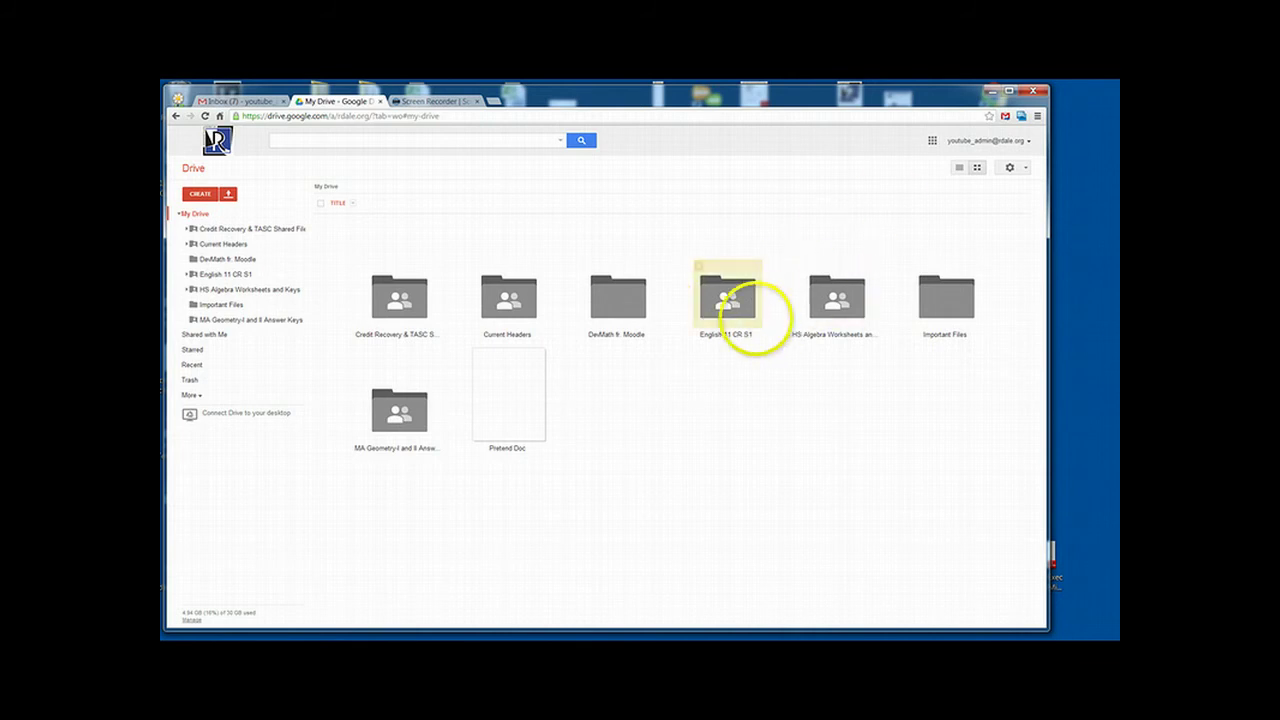
double_click(726, 306)
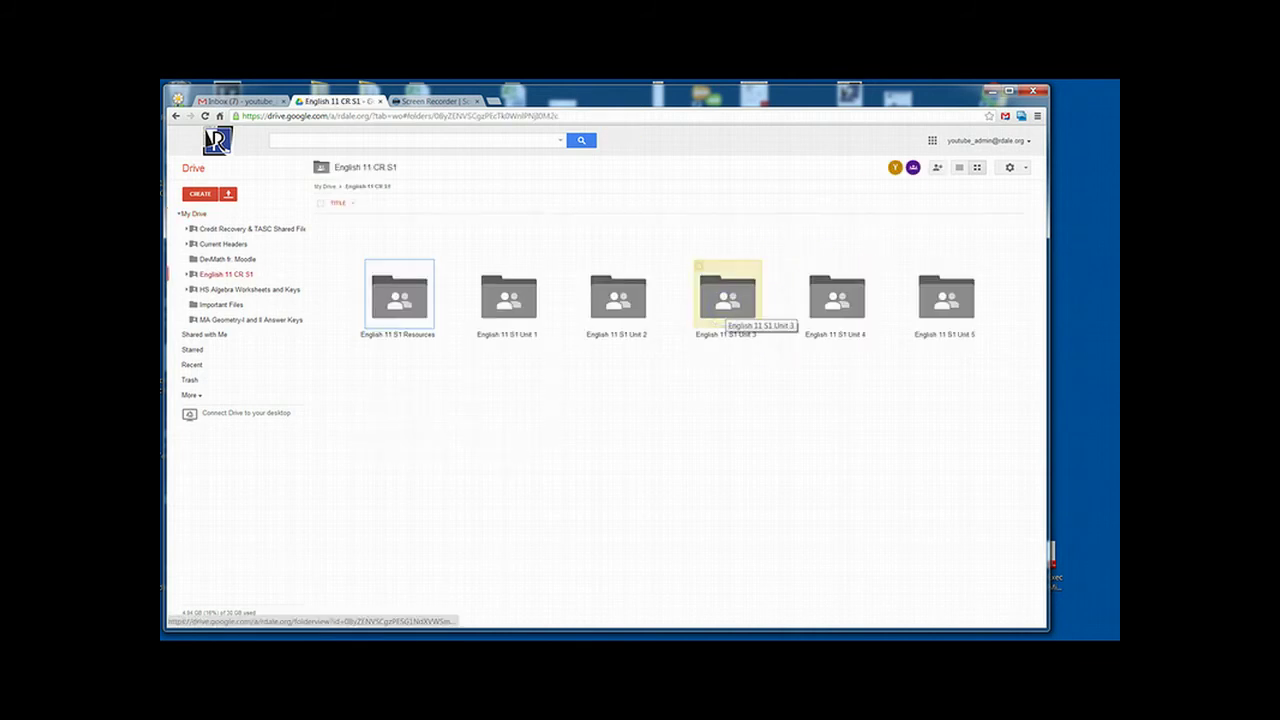
double_click(405, 302)
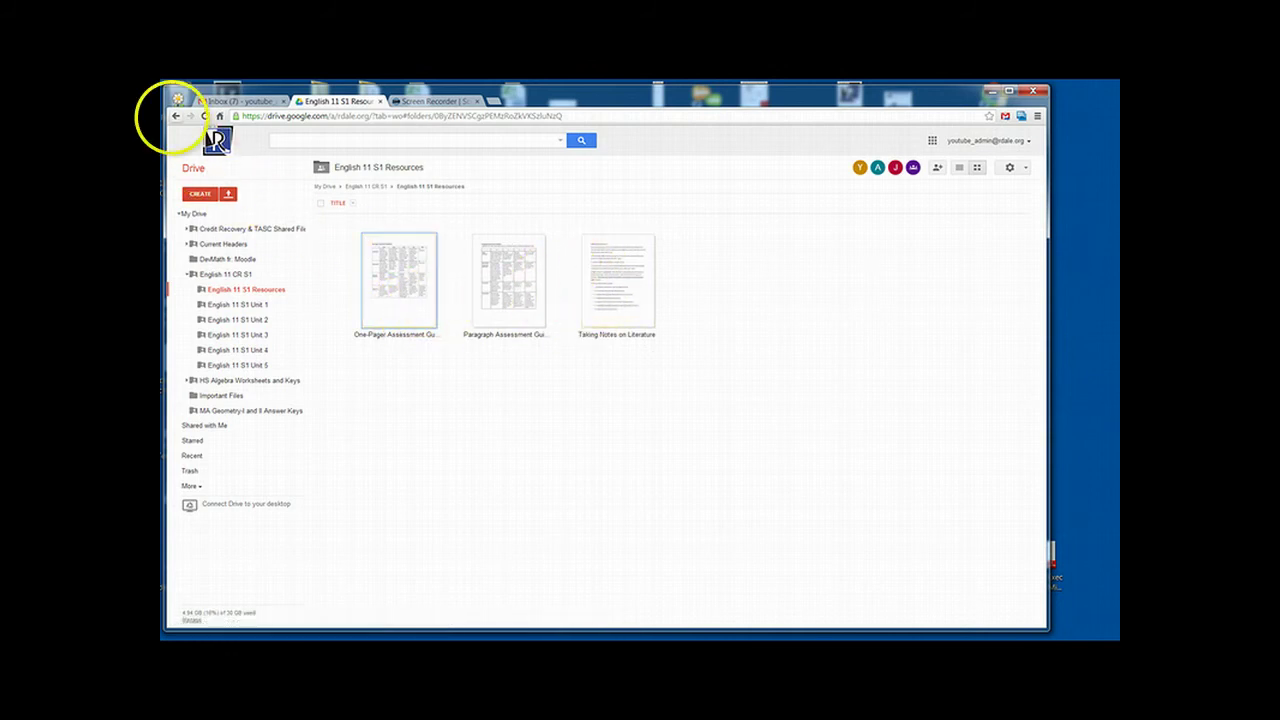
click(368, 186)
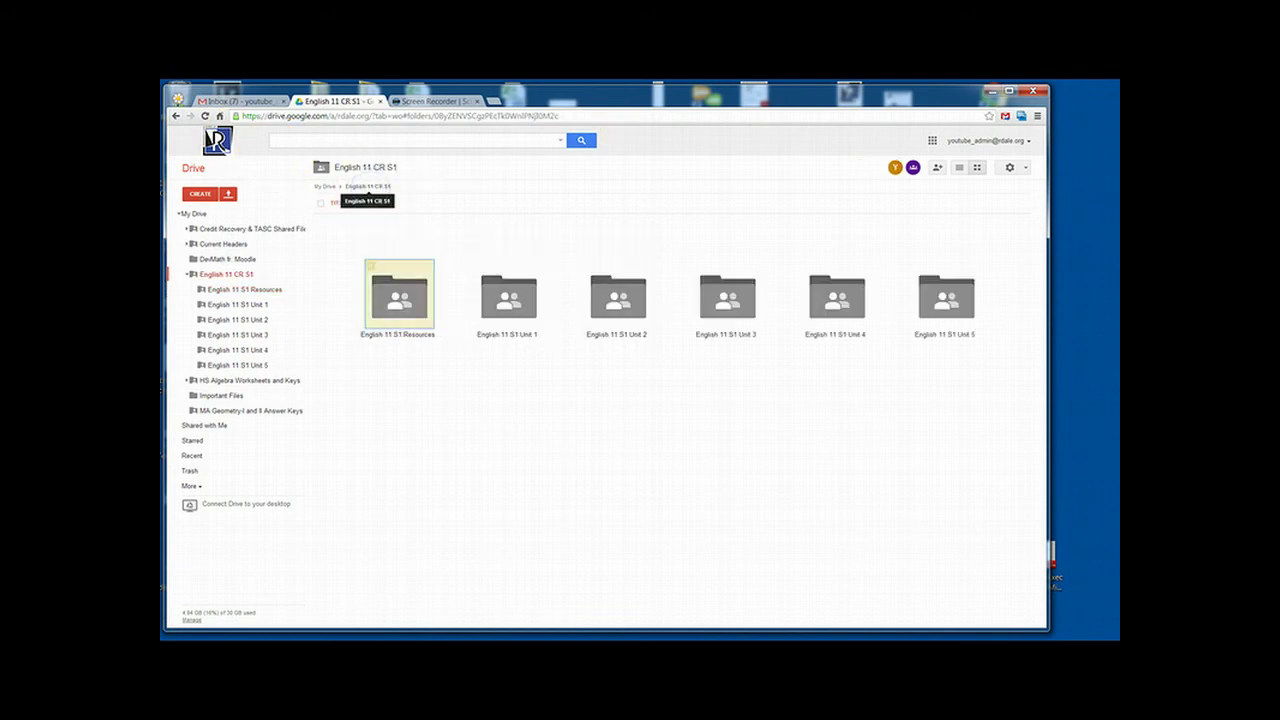
click(506, 297)
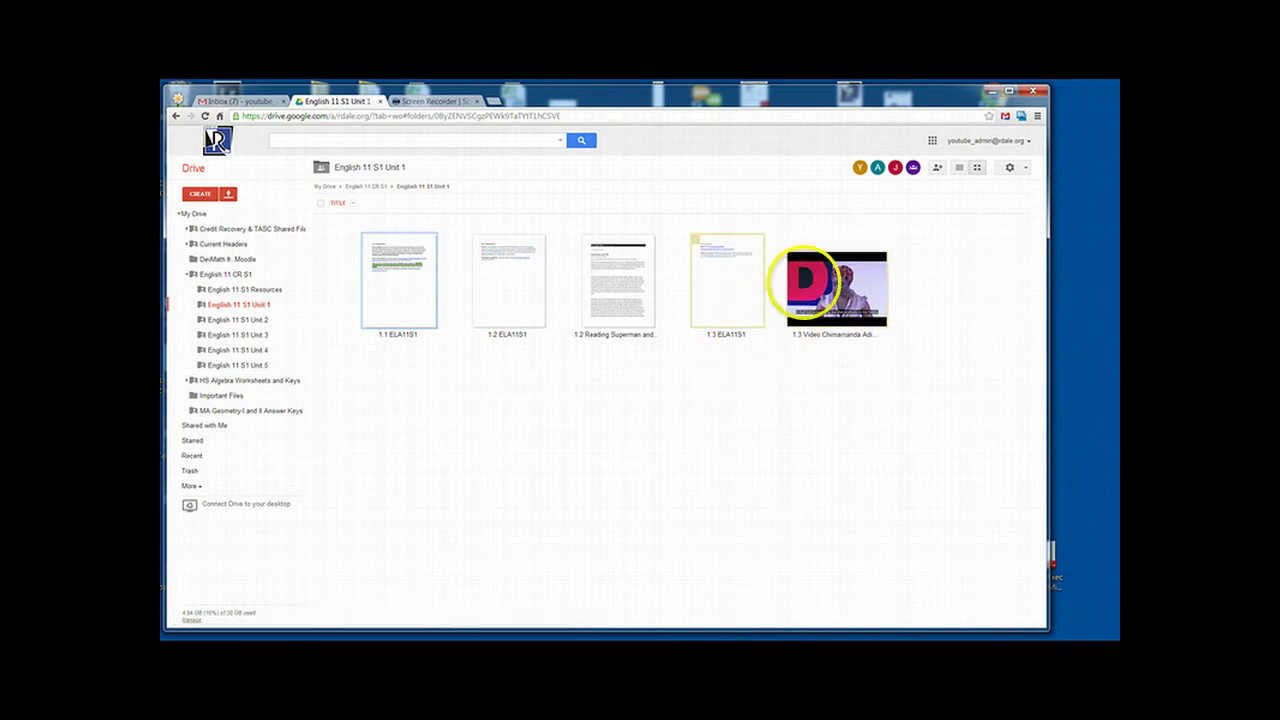
Preview the 1.3 Video Chimamanda Adichie.mp4 file, pause its playback, and close the preview.
click(792, 257)
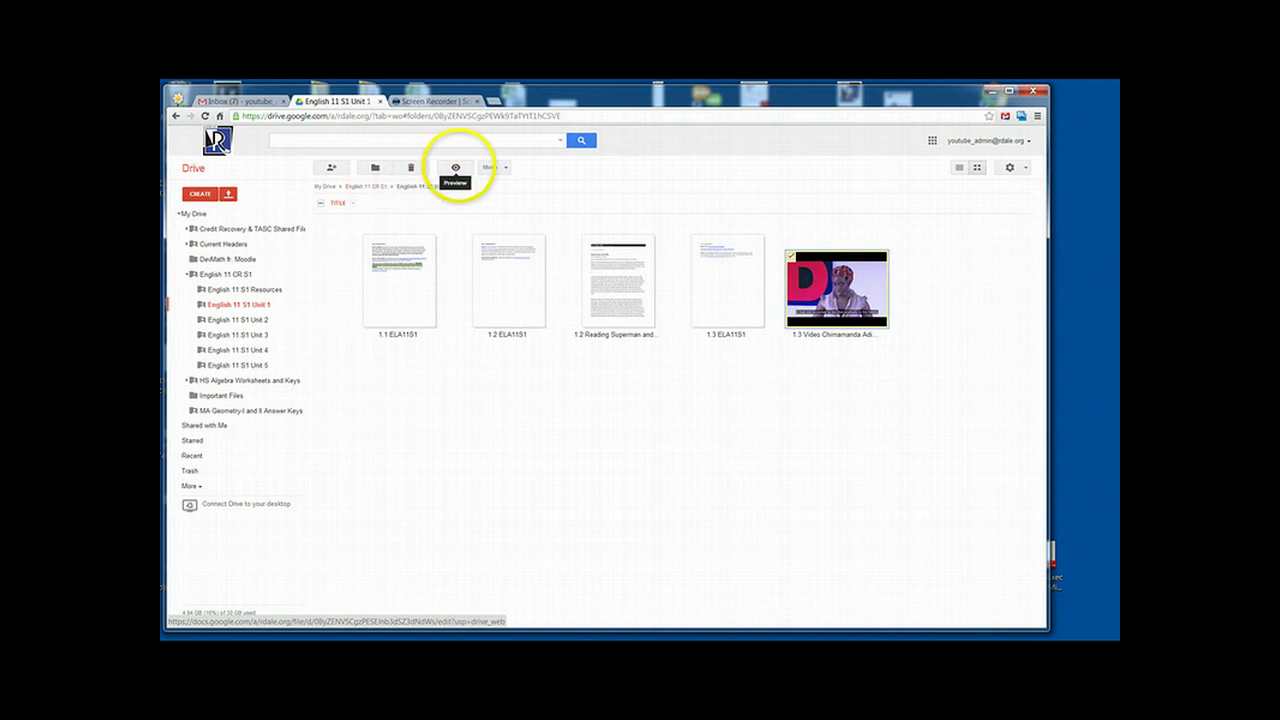
click(455, 167)
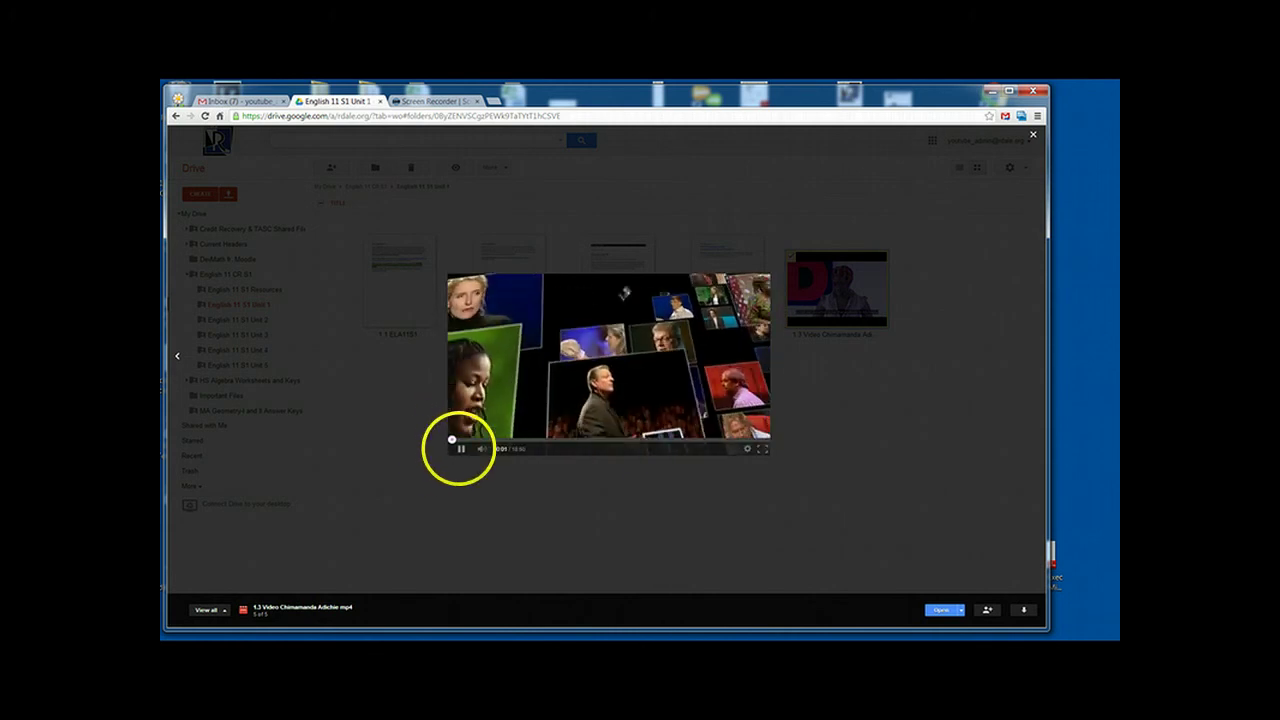
click(461, 448)
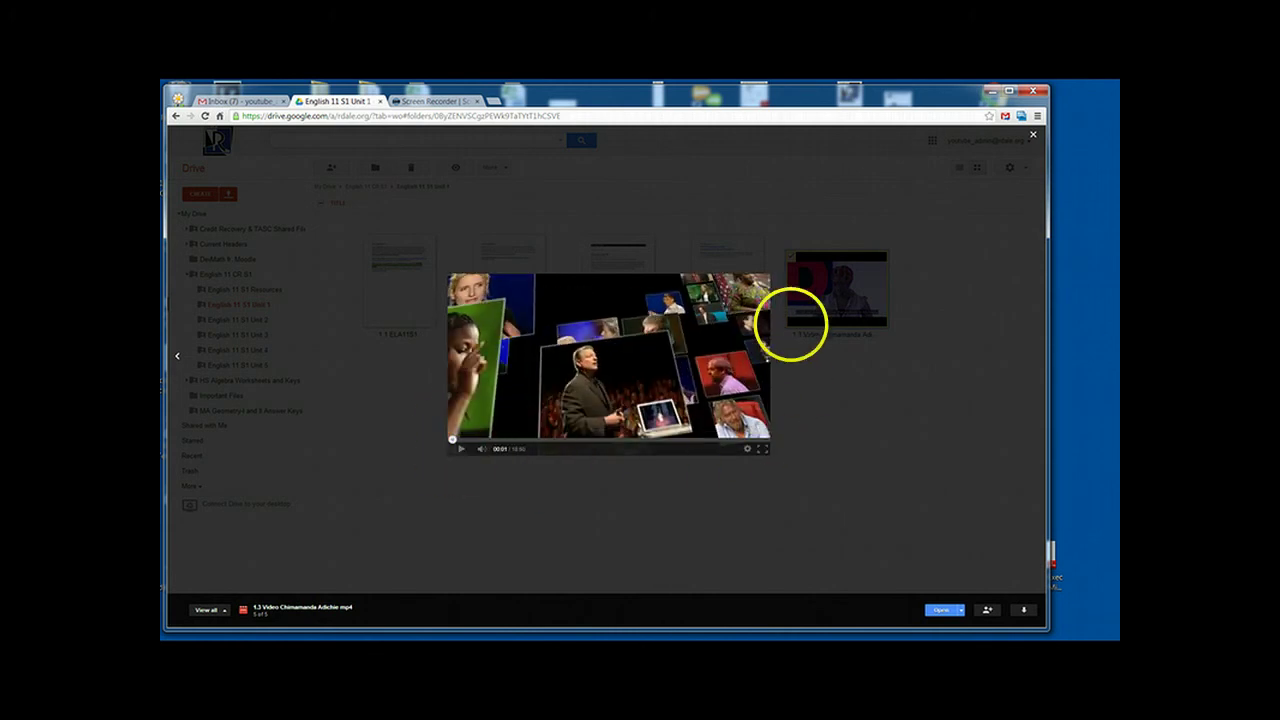
click(1033, 134)
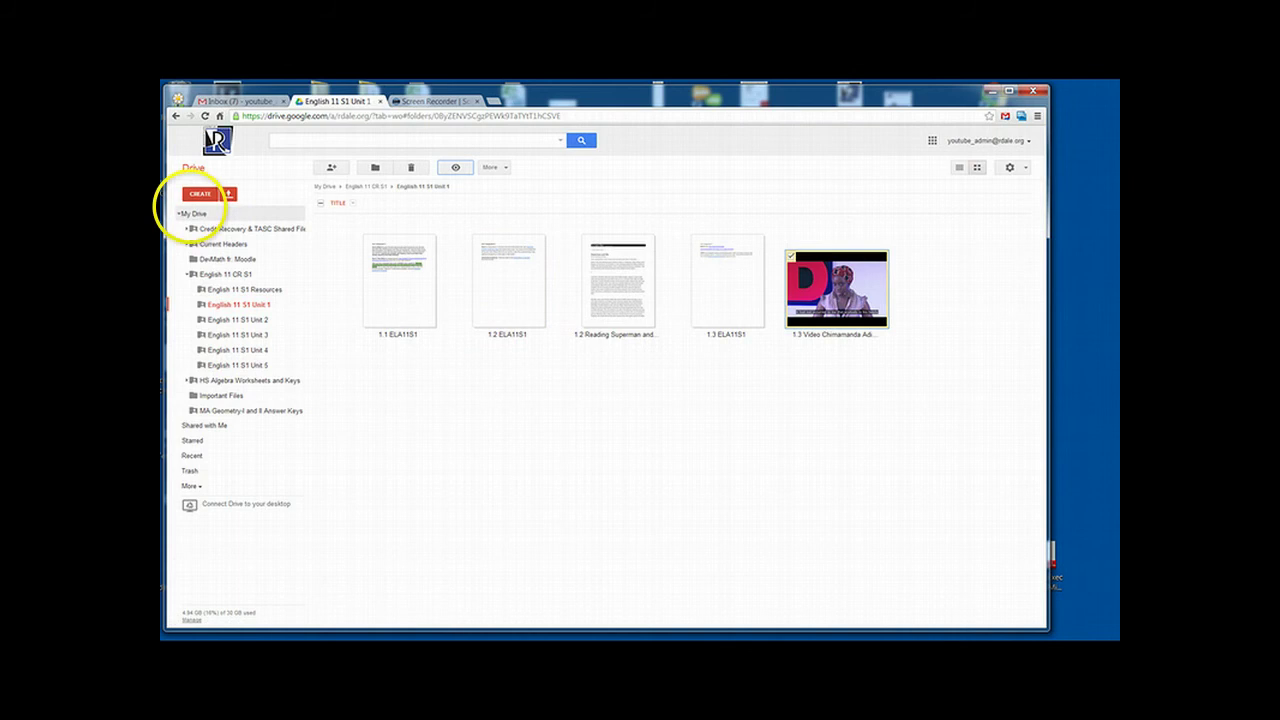
Return to My Drive and switch it back to list view.
click(192, 212)
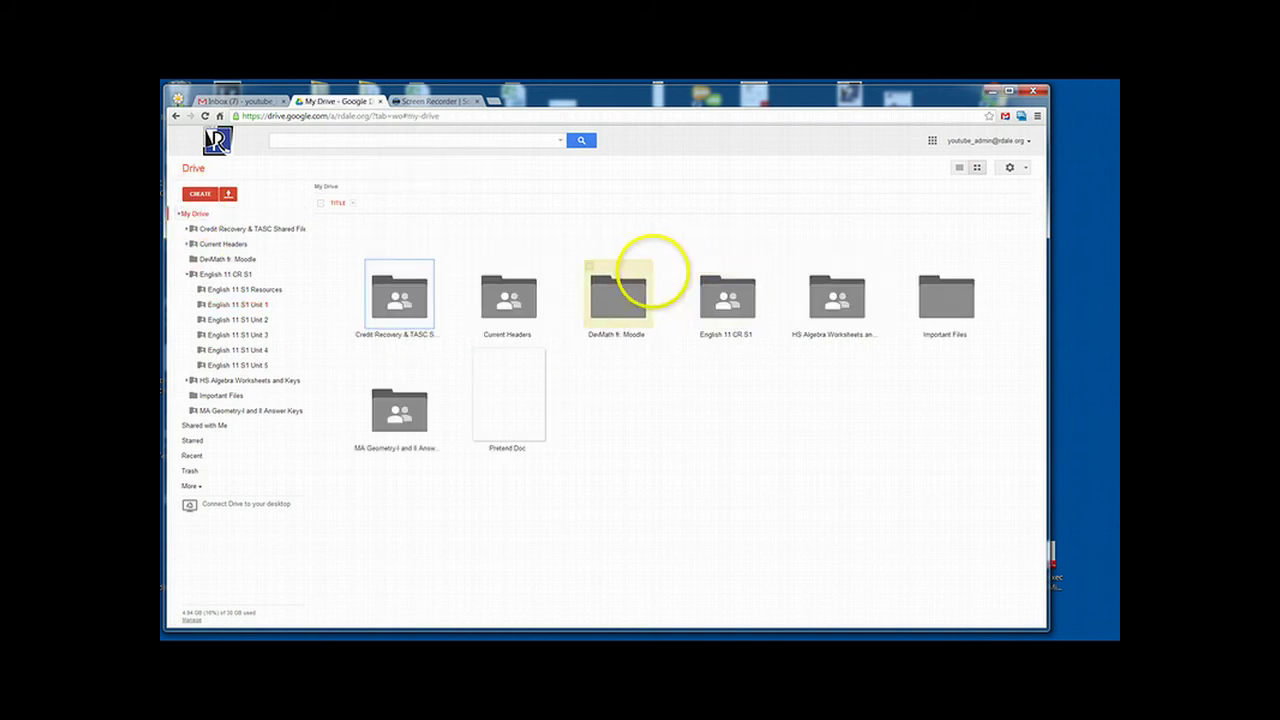
click(958, 168)
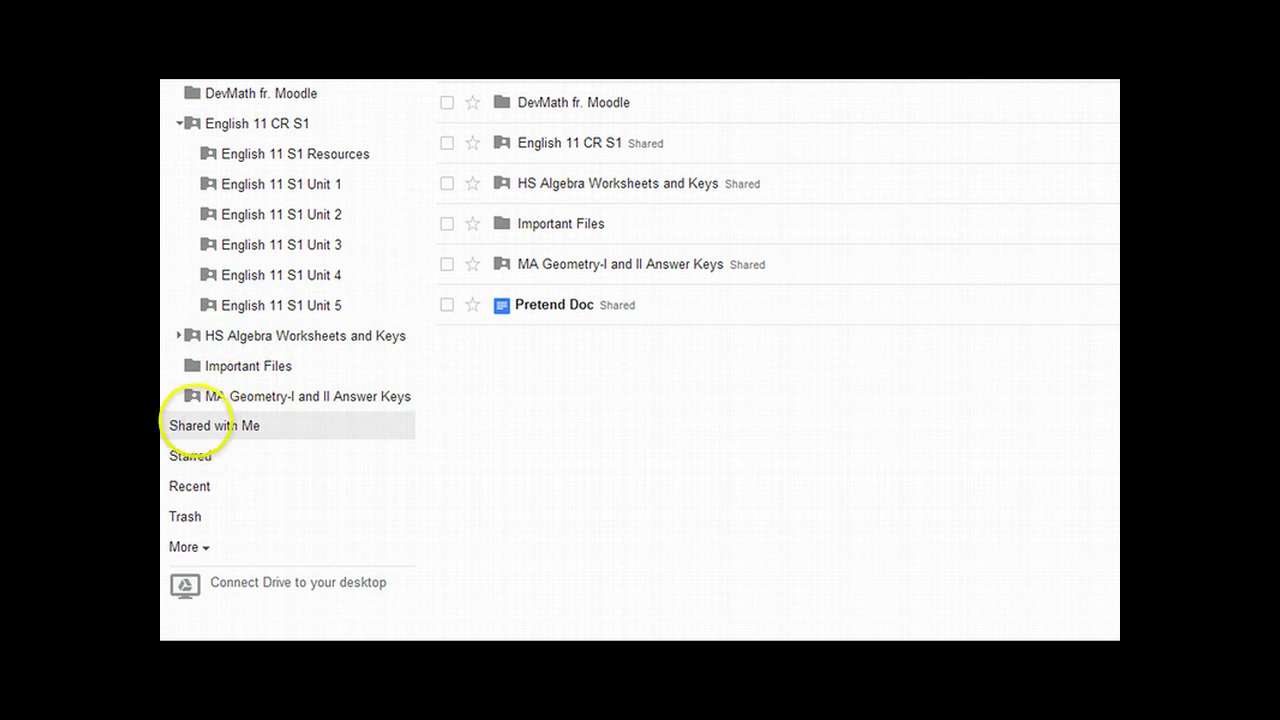
Look through the Shared with Me and Recent views and expand the additional navigation options.
click(205, 424)
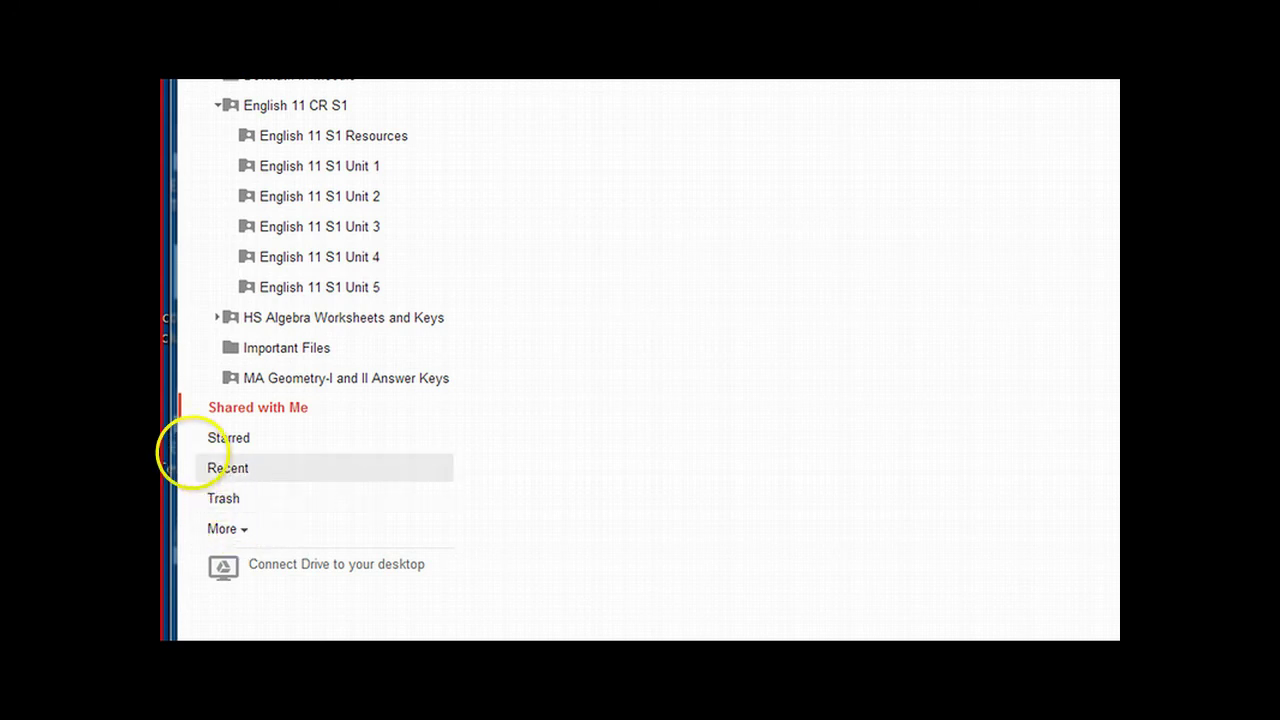
click(194, 455)
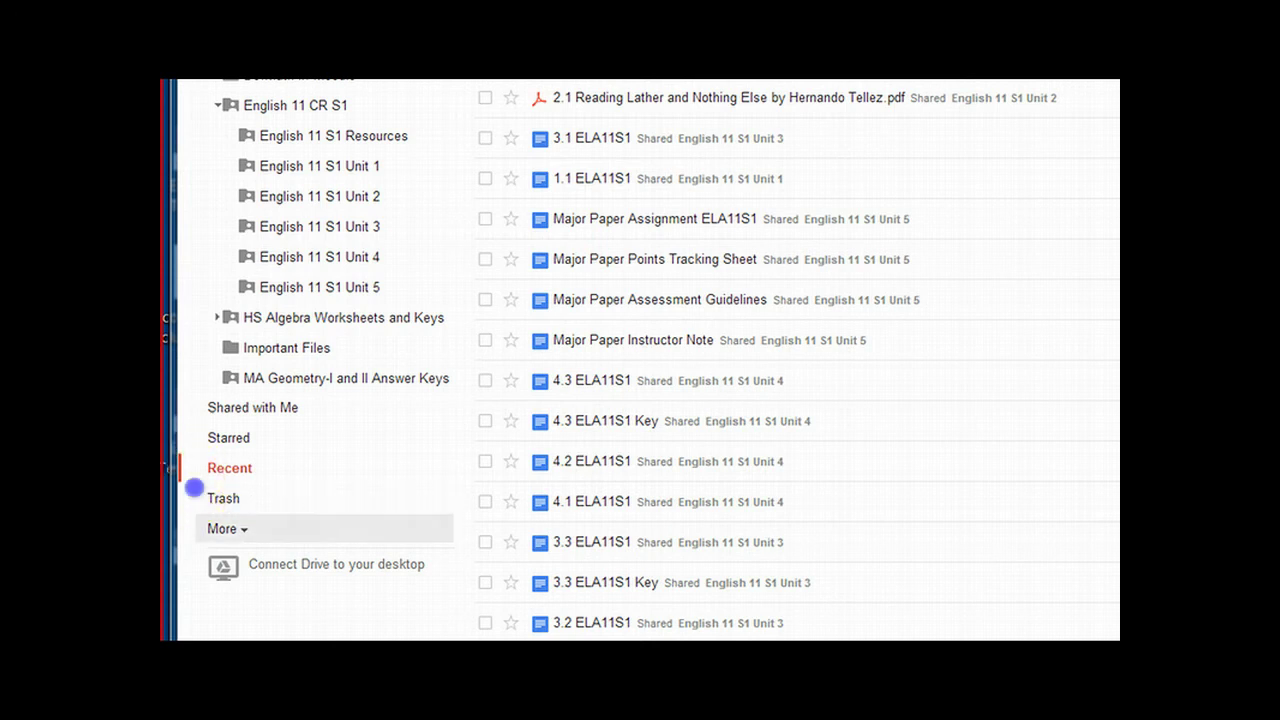
click(215, 528)
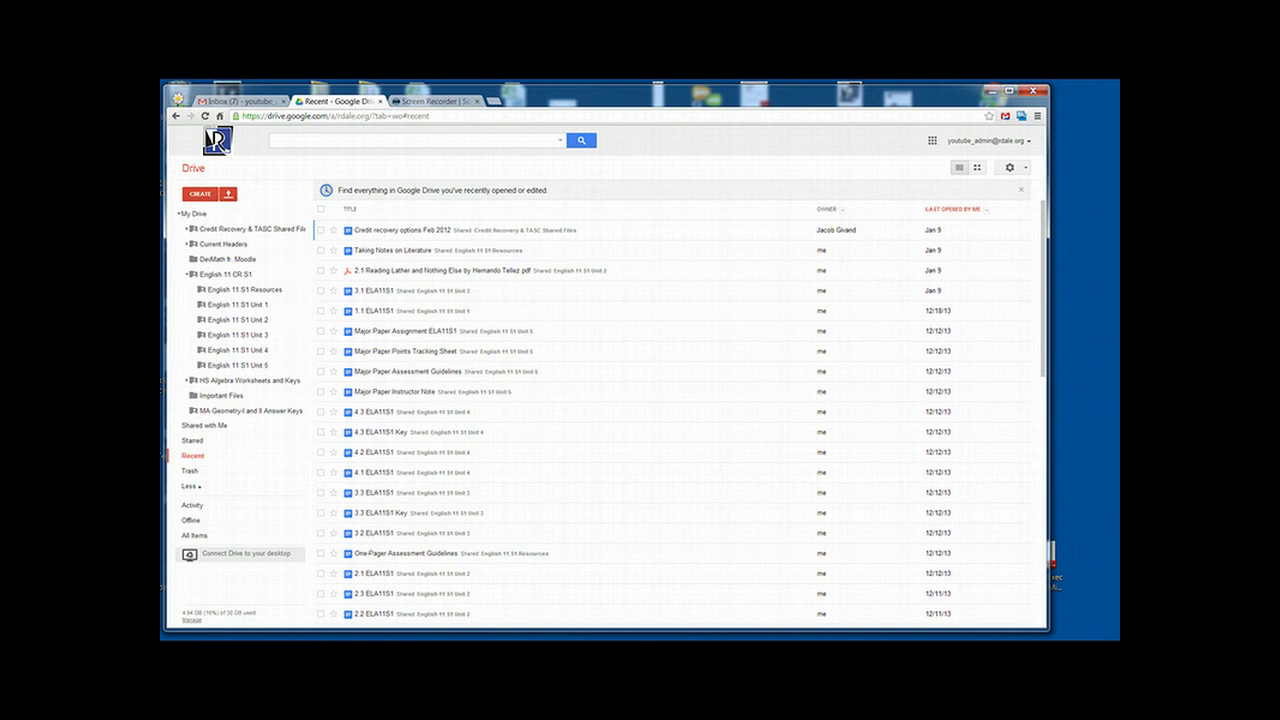
click(200, 634)
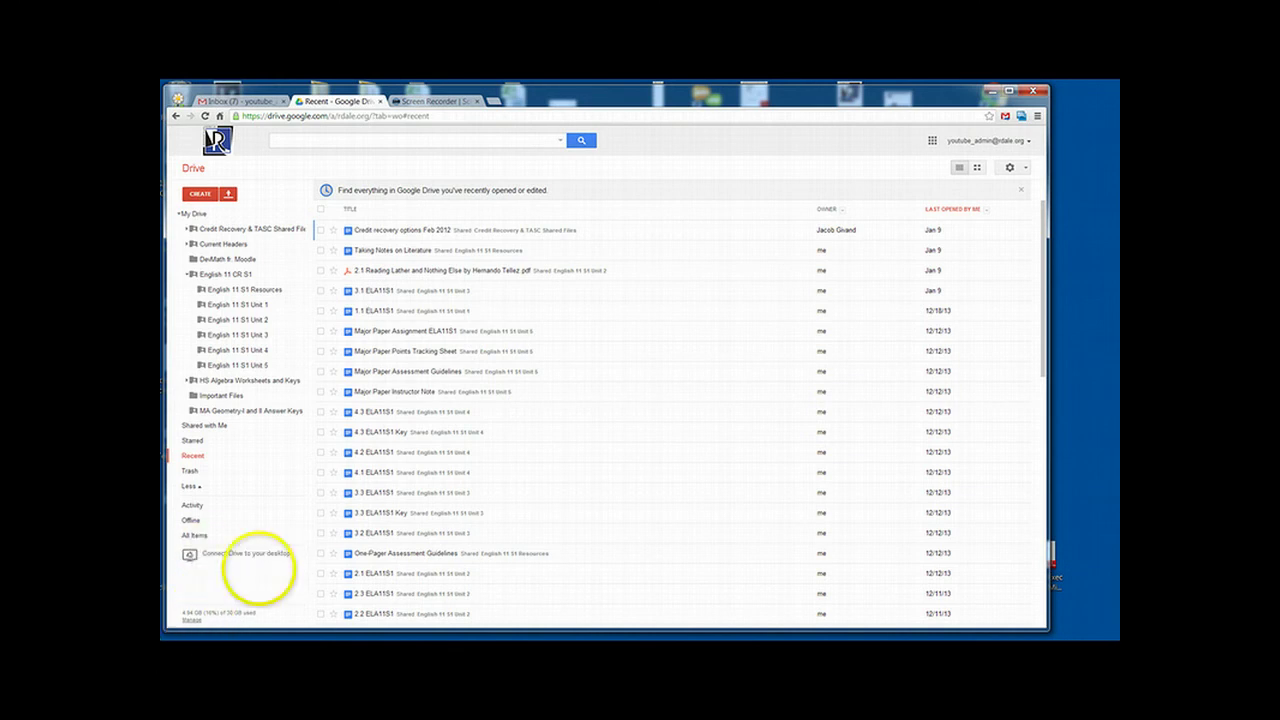
Star the HS Algebra Worksheets and Keys folder and the Sem1_Probability_Counting Principle Practice_Key file inside MA Geometry-I and II Answer Keys.
click(195, 213)
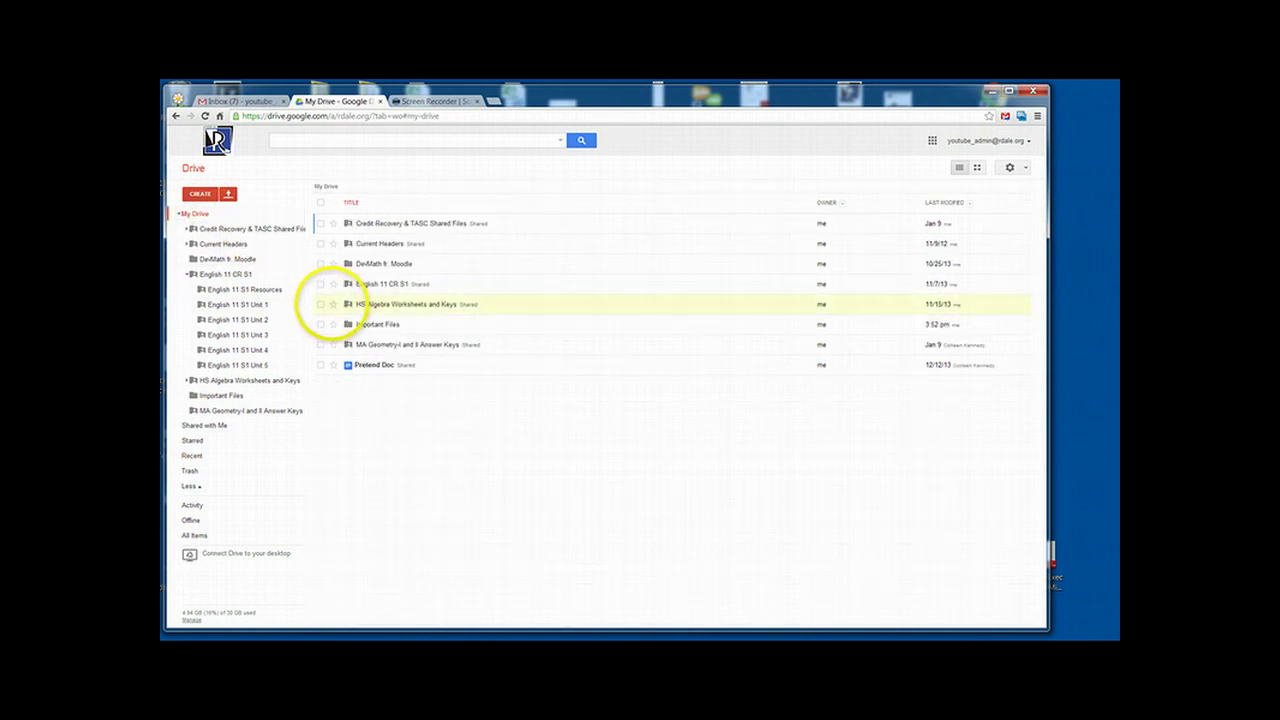
click(333, 304)
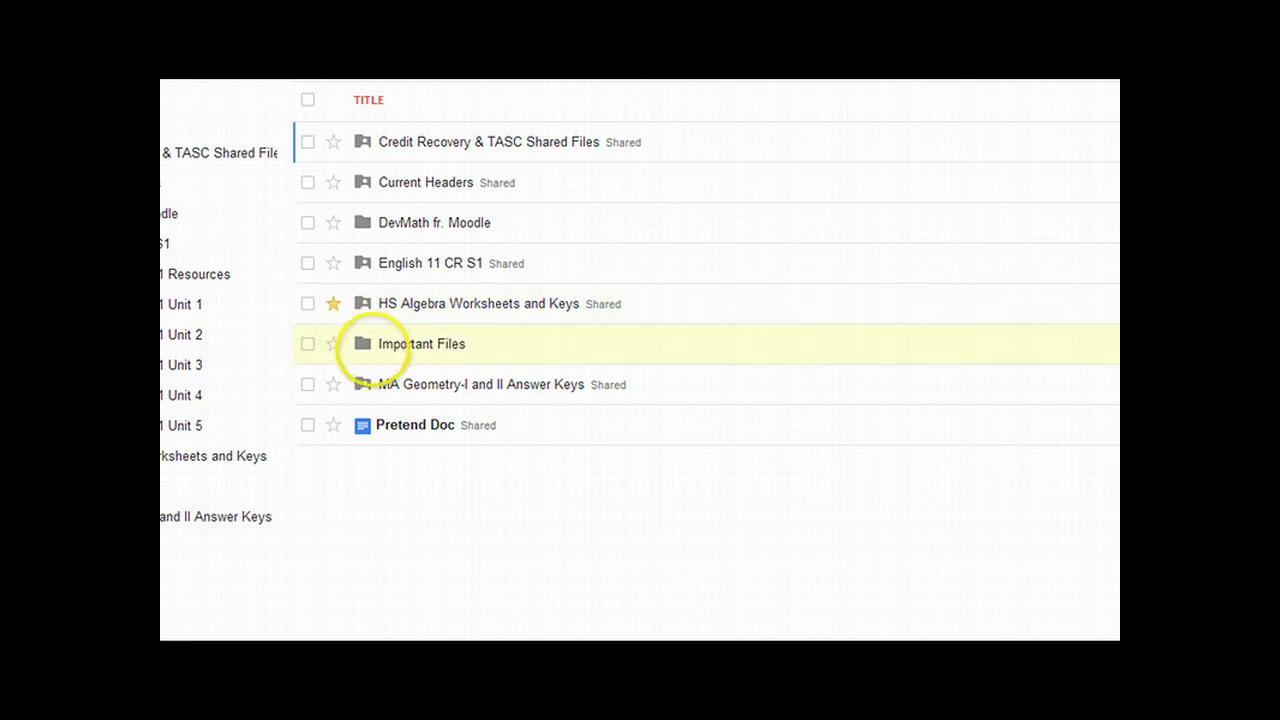
click(390, 384)
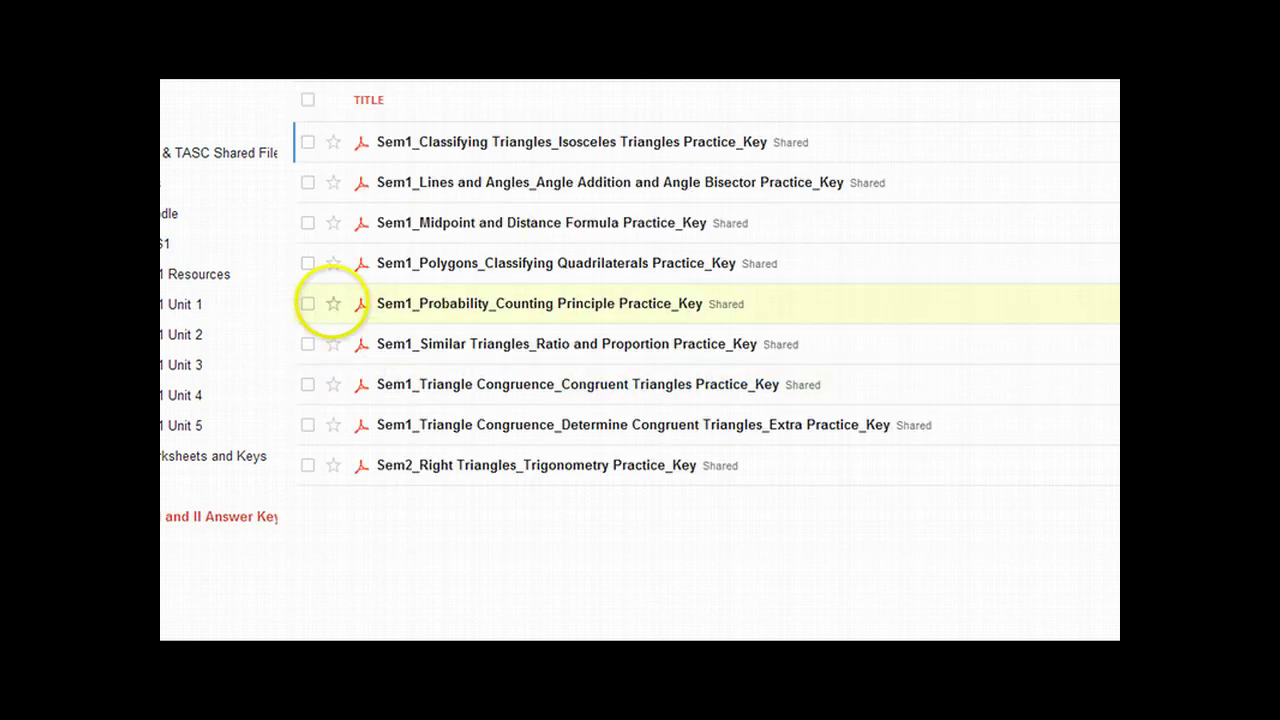
click(333, 303)
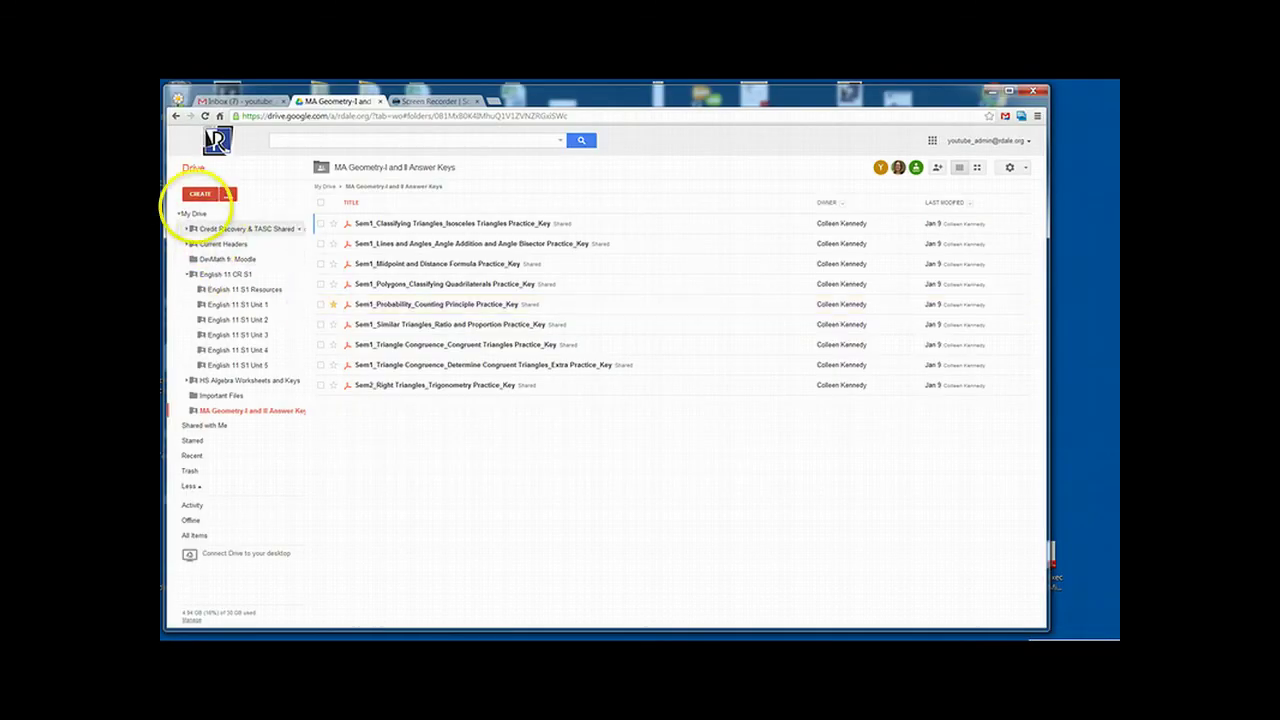
Remove the stars from the HS Algebra folder and the Probability practice key in the Starred view, and return to My Drive.
click(192, 213)
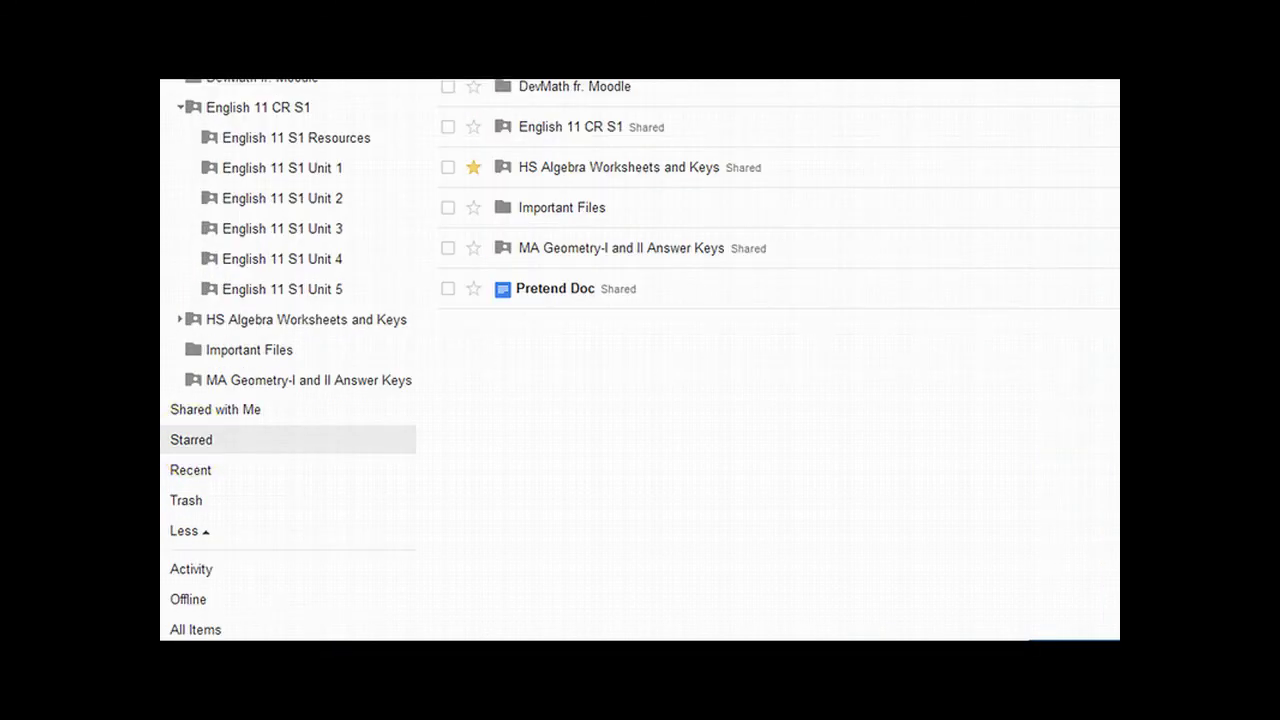
click(191, 440)
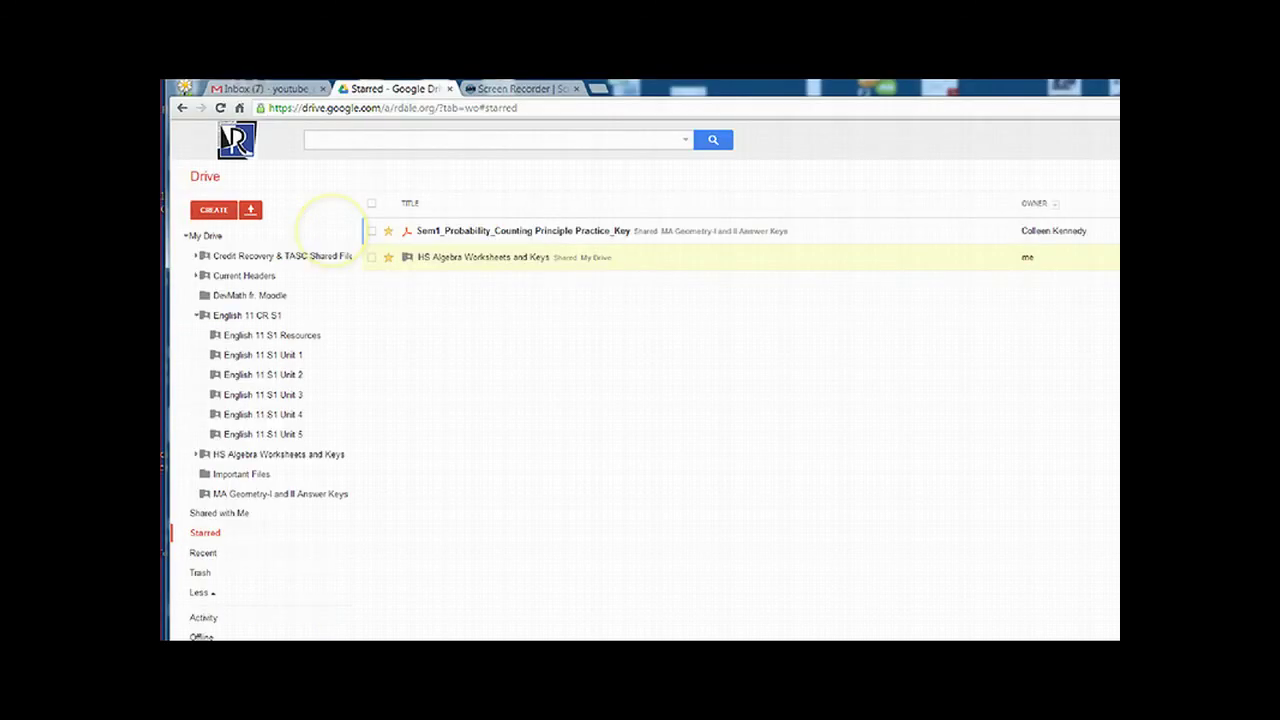
click(333, 230)
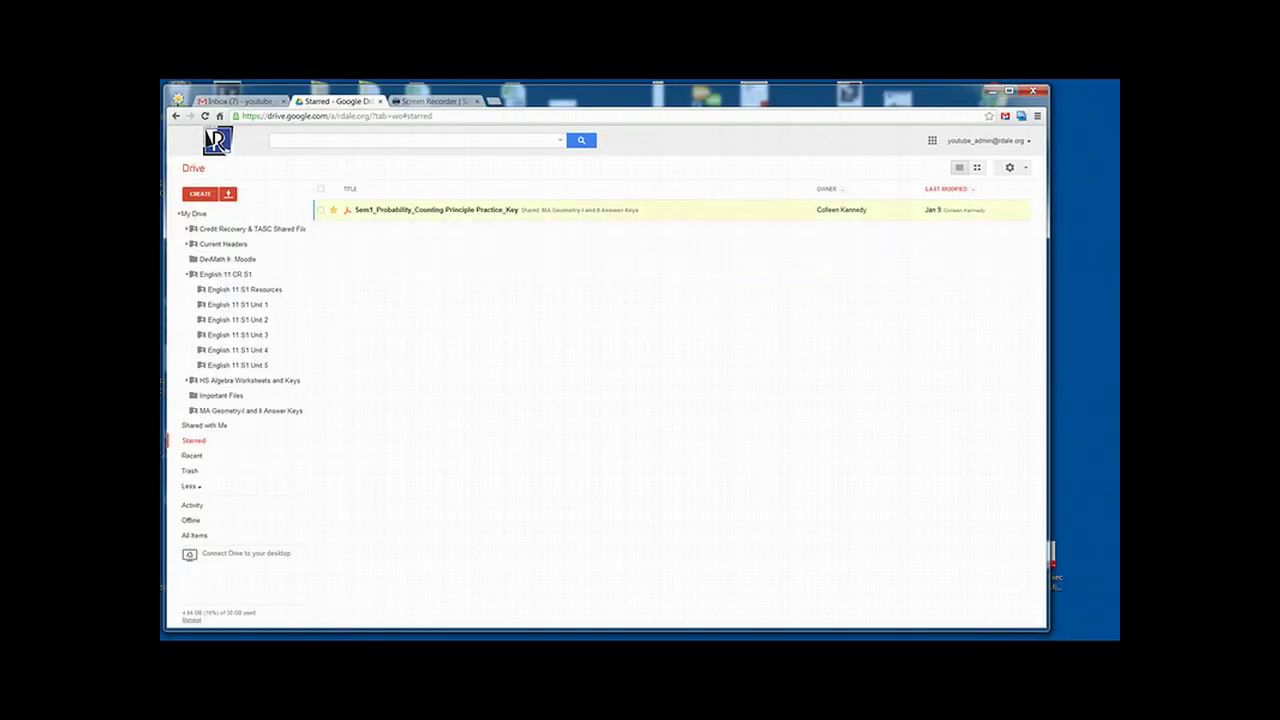
click(333, 210)
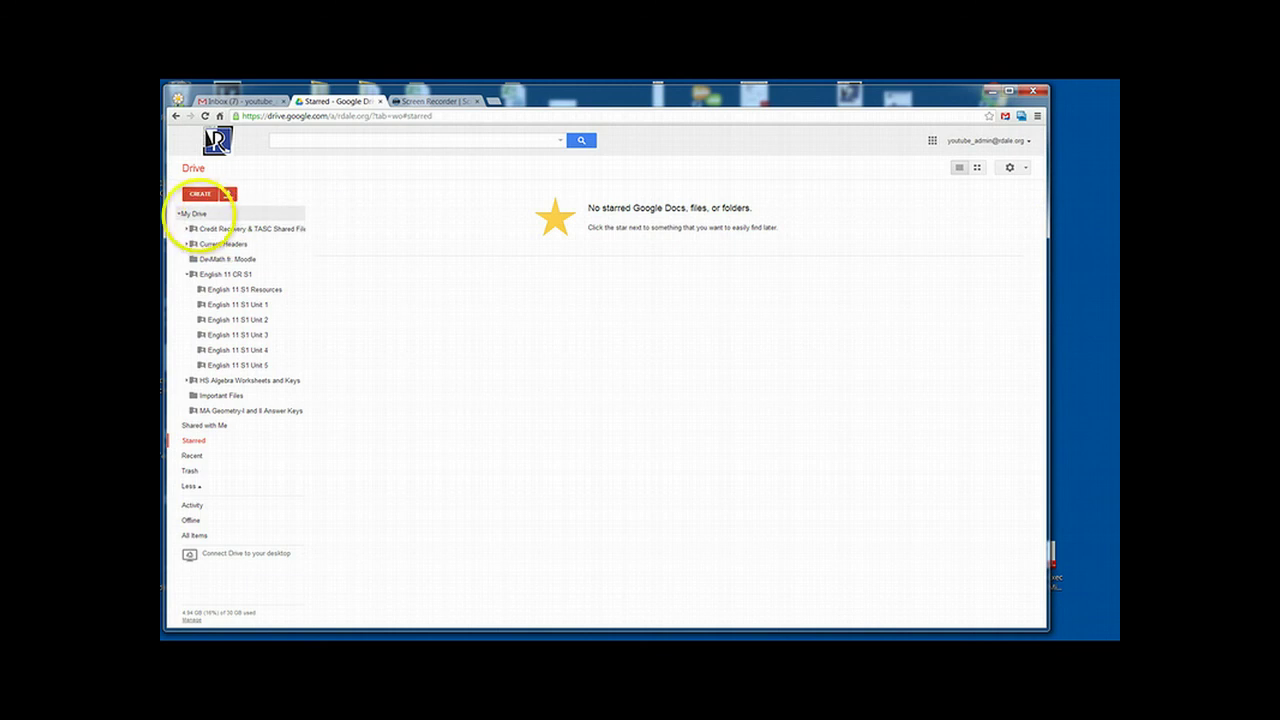
click(195, 213)
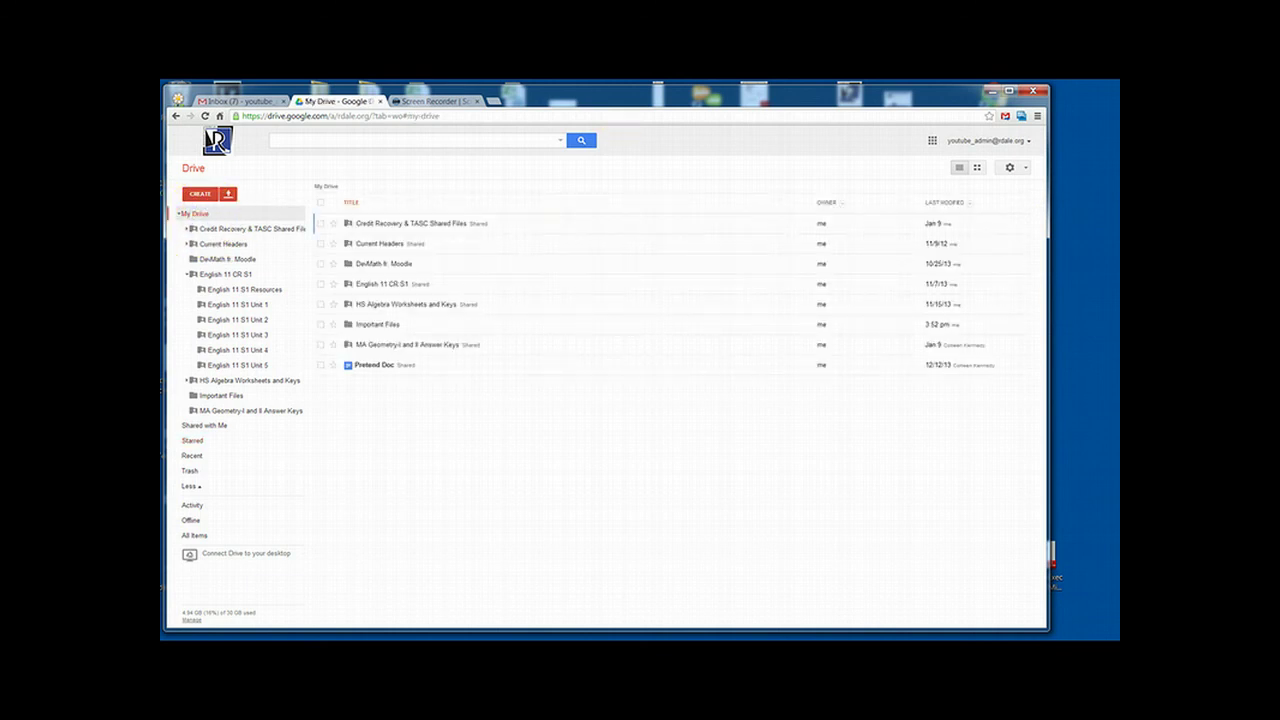